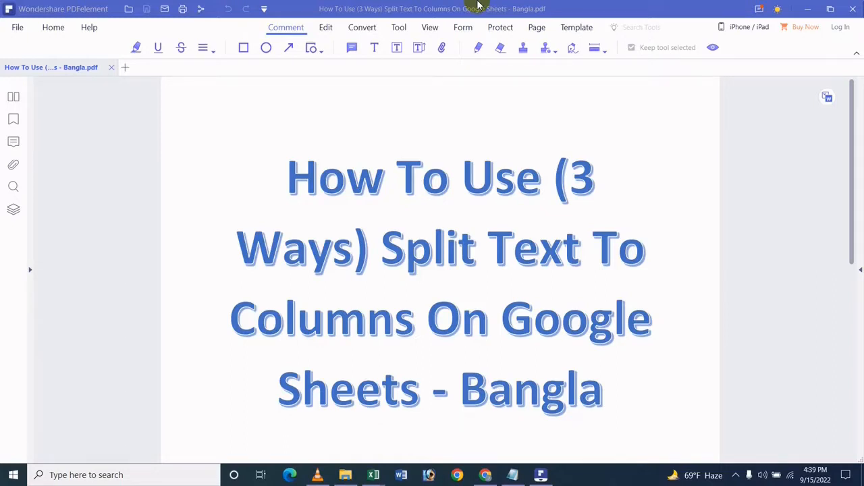
Switch from the PDF title page to the Data Validation spreadsheet in Google Sheets.
{"action": "left_click", "coordinate": [809, 8]}
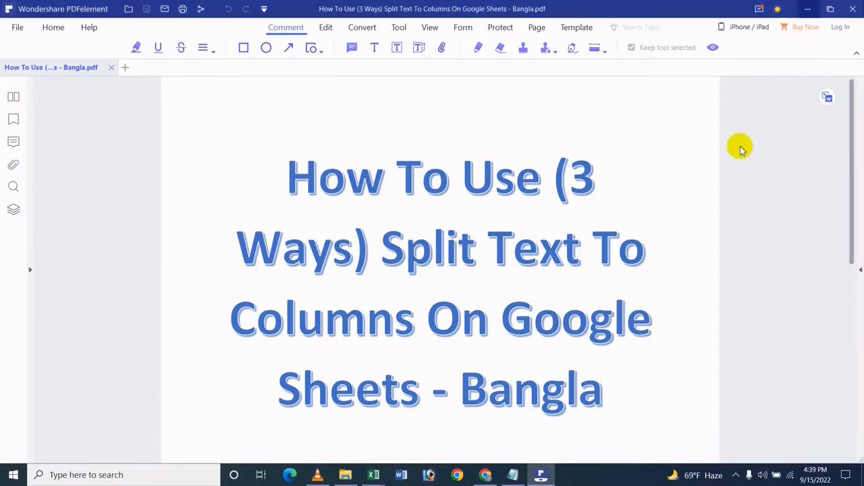
{"action": "left_click", "coordinate": [482, 476]}
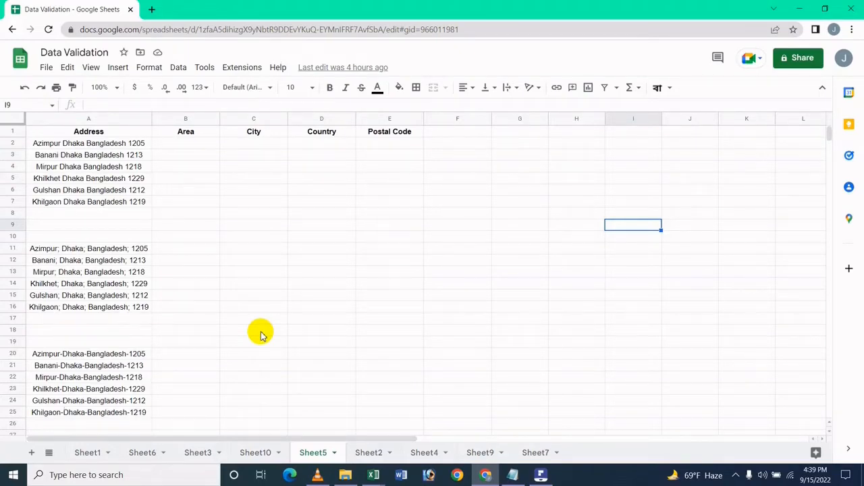
{"action": "left_click", "coordinate": [540, 474]}
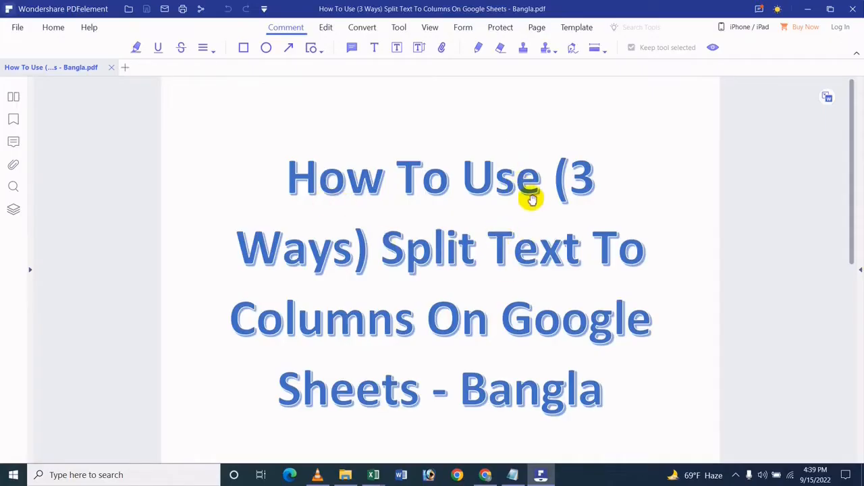
{"action": "left_click", "coordinate": [810, 9]}
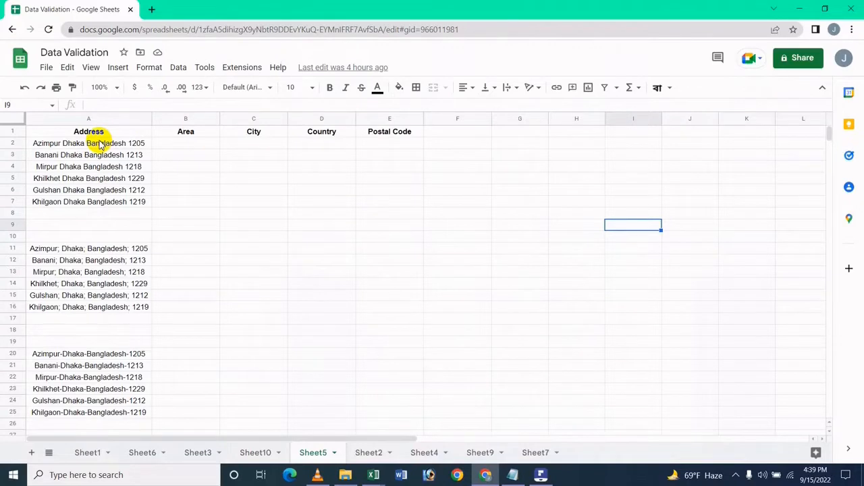
{"action": "left_click_drag", "start_coordinate": [100, 144], "coordinate": [94, 180]}
{"action": "left_click", "coordinate": [228, 154]}
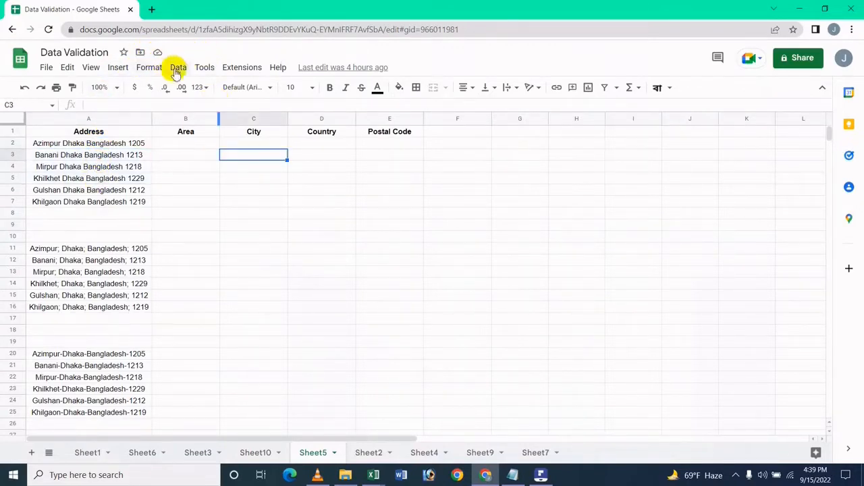
{"action": "left_click", "coordinate": [178, 69]}
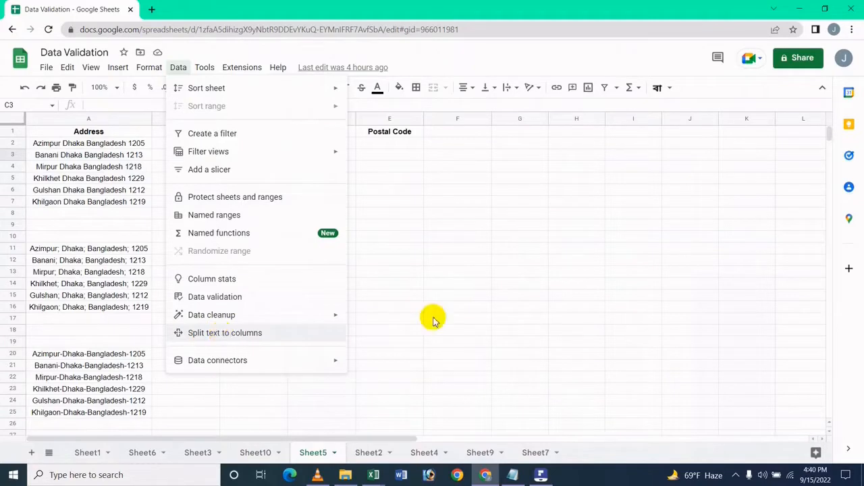
{"action": "left_click", "coordinate": [513, 322]}
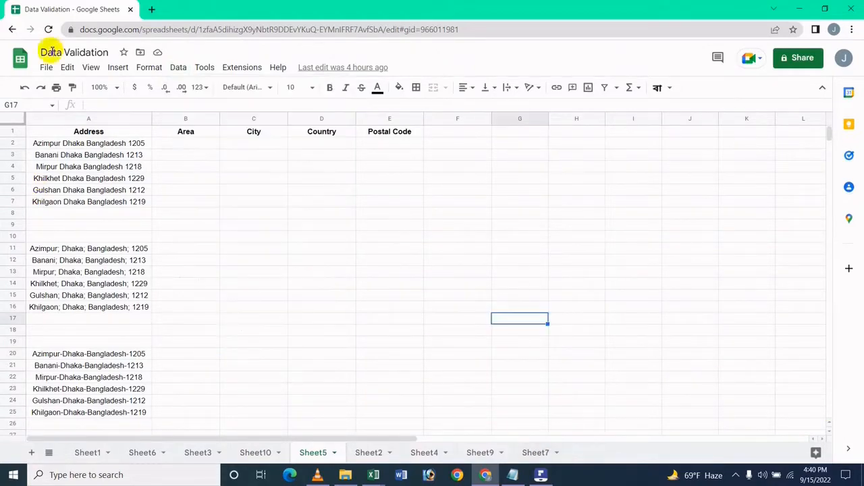
Enter the formula =SPLIT(A2:A7," ") in cell B2 to split the address at its spaces.
{"action": "left_click", "coordinate": [178, 144]}
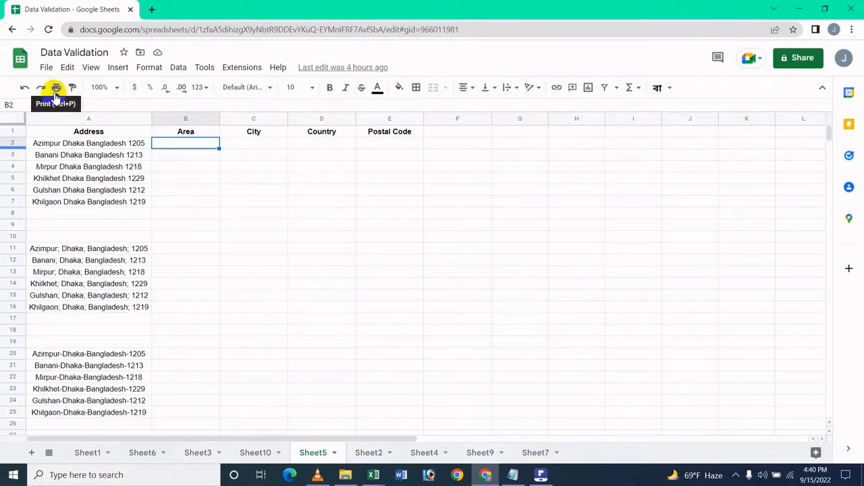
{"action": "type", "text": "="}
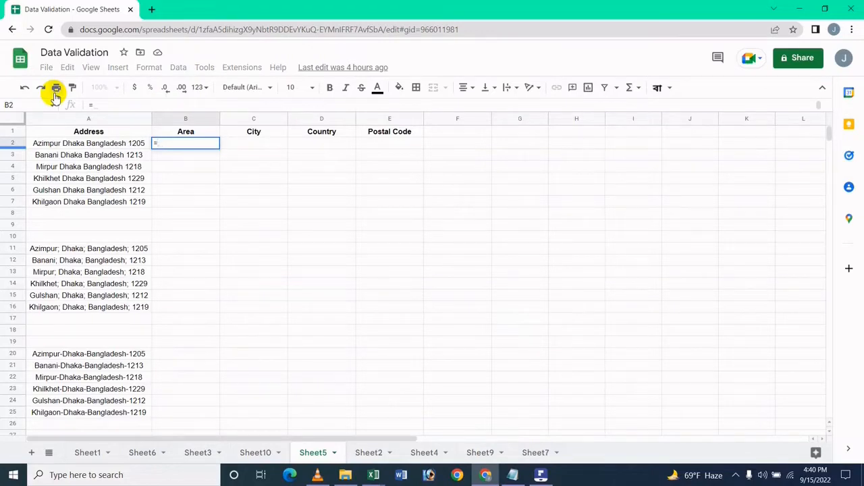
{"action": "type", "text": "spli"}
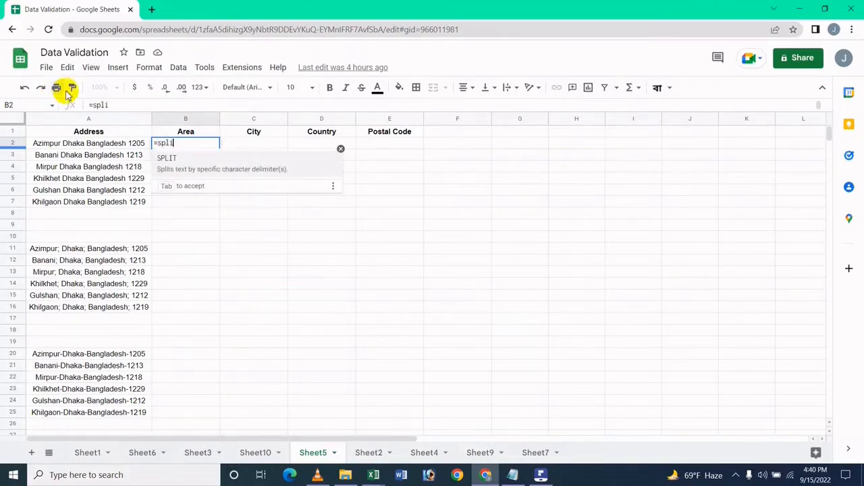
{"action": "left_click", "coordinate": [183, 166]}
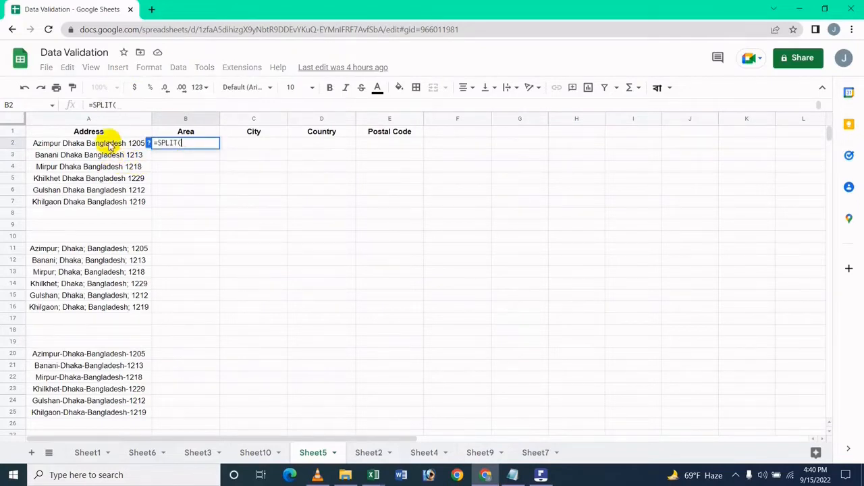
{"action": "left_click_drag", "start_coordinate": [108, 145], "coordinate": [108, 209]}
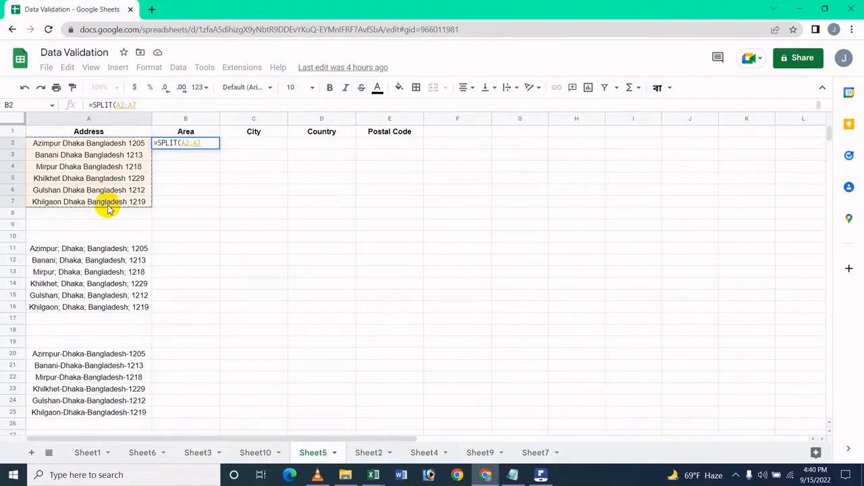
{"action": "type", "text": ","}
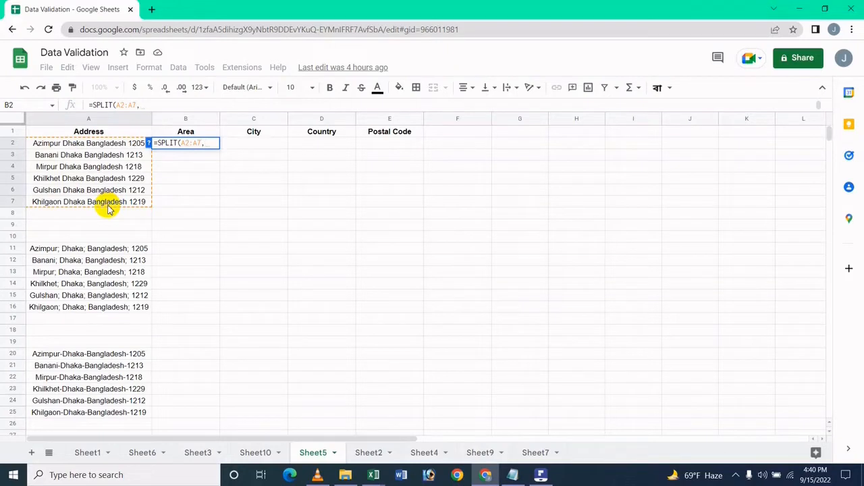
{"action": "type", "text": "\"\""}
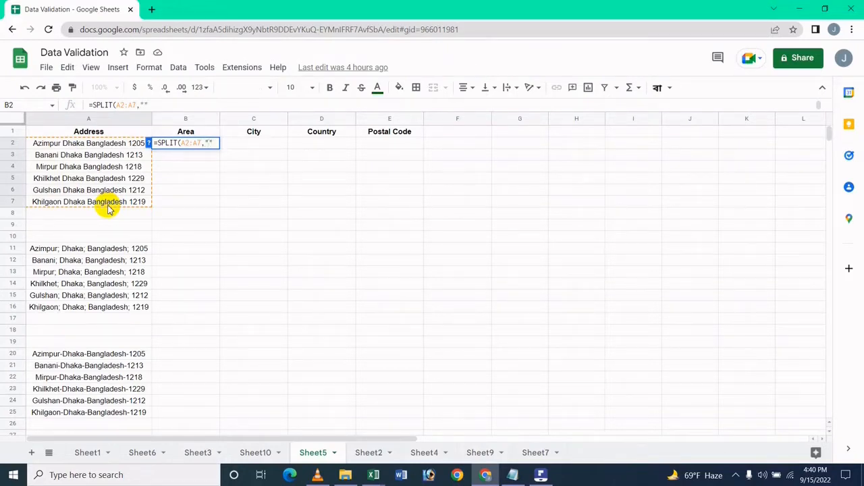
{"action": "type", "text": " \")"}
{"action": "key", "text": "Return"}
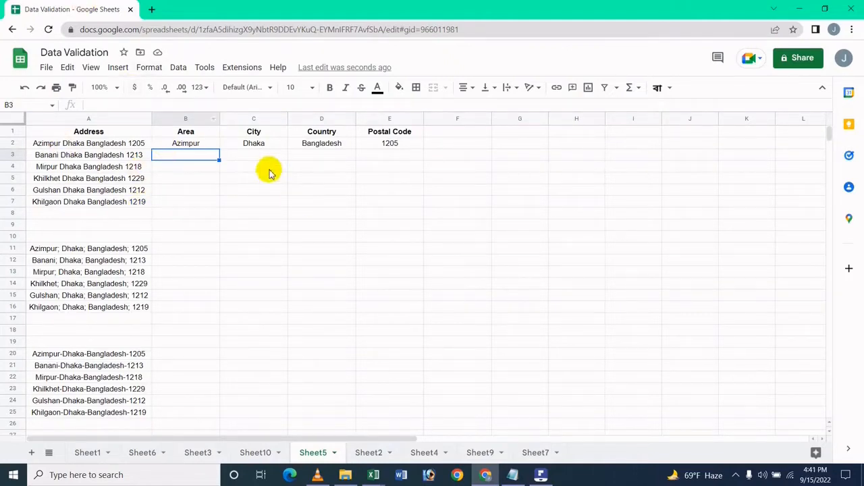
Fill the SPLIT formula from B2 down through B7 for the remaining space-separated addresses.
{"action": "left_click", "coordinate": [197, 144]}
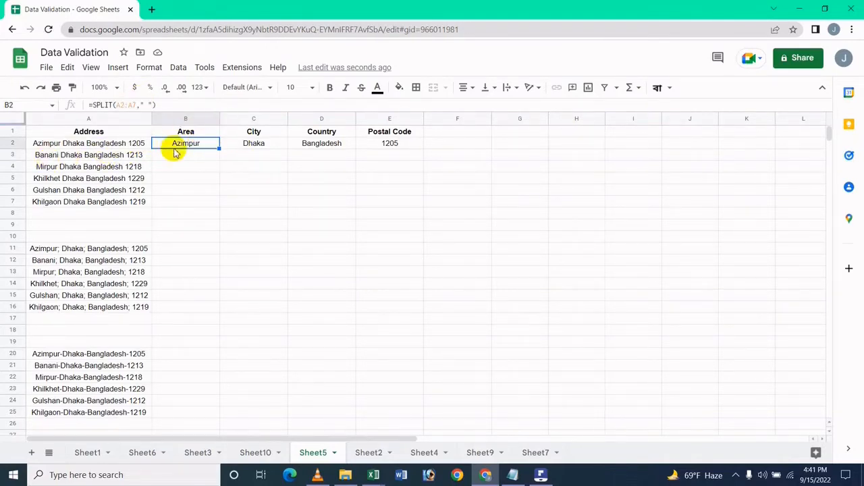
{"action": "left_click", "coordinate": [248, 152]}
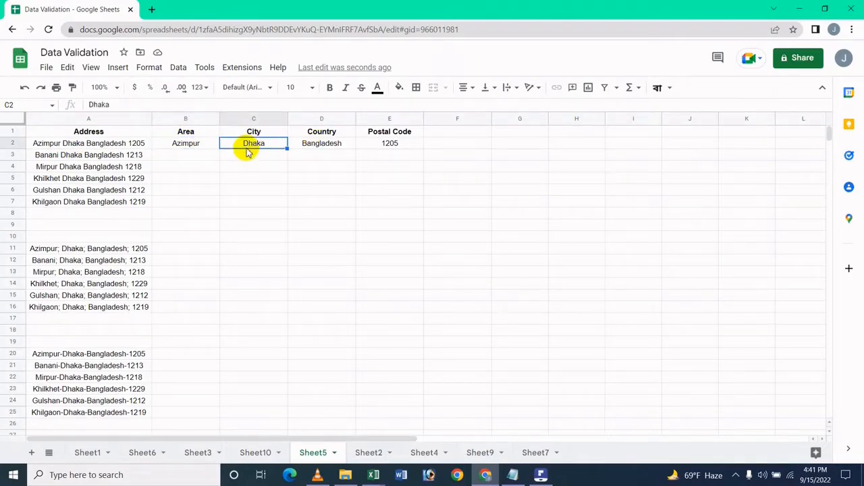
{"action": "left_click", "coordinate": [337, 151]}
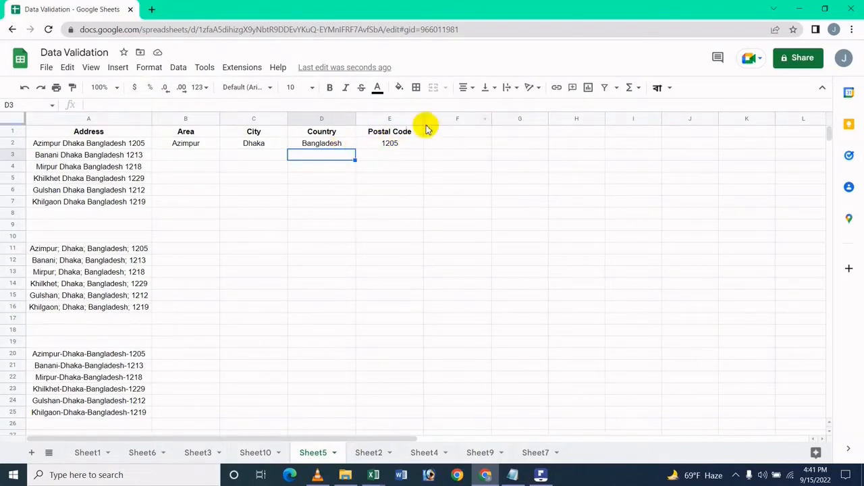
{"action": "left_click", "coordinate": [185, 149]}
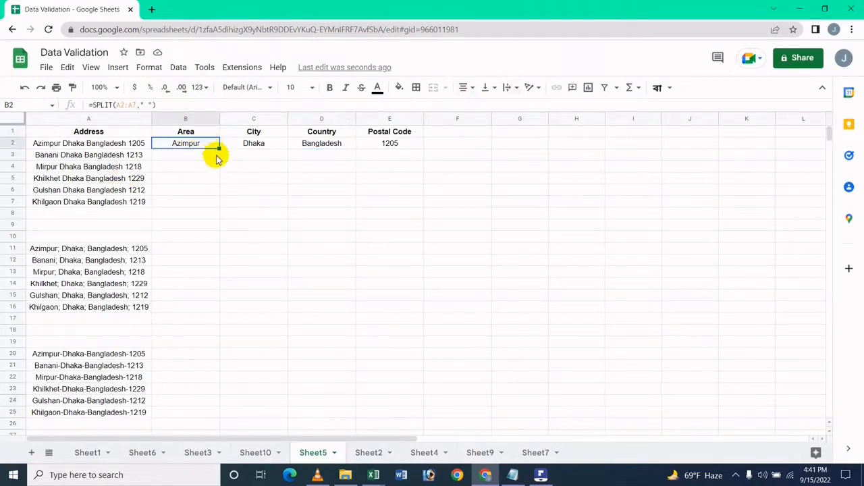
{"action": "left_click_drag", "start_coordinate": [218, 148], "coordinate": [207, 206]}
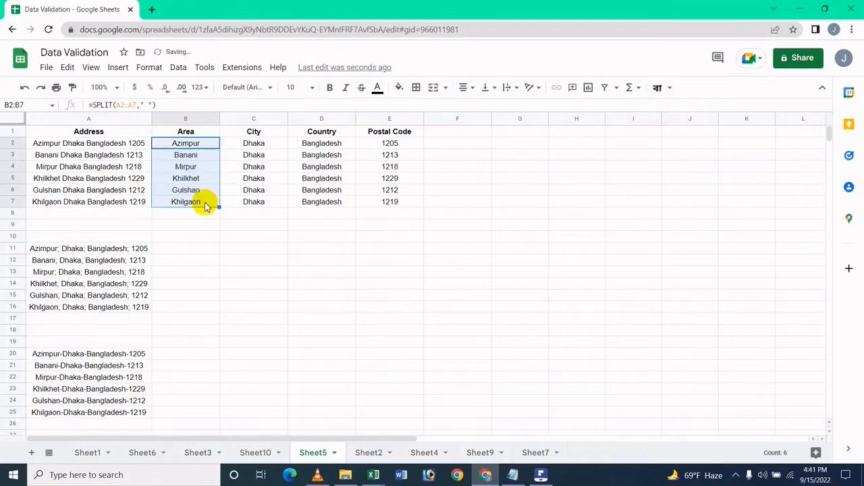
{"action": "left_click", "coordinate": [270, 213]}
Examine the contents of the Area, City, Country and Postal Code cells in rows 2 and 3.
{"action": "left_click", "coordinate": [188, 146]}
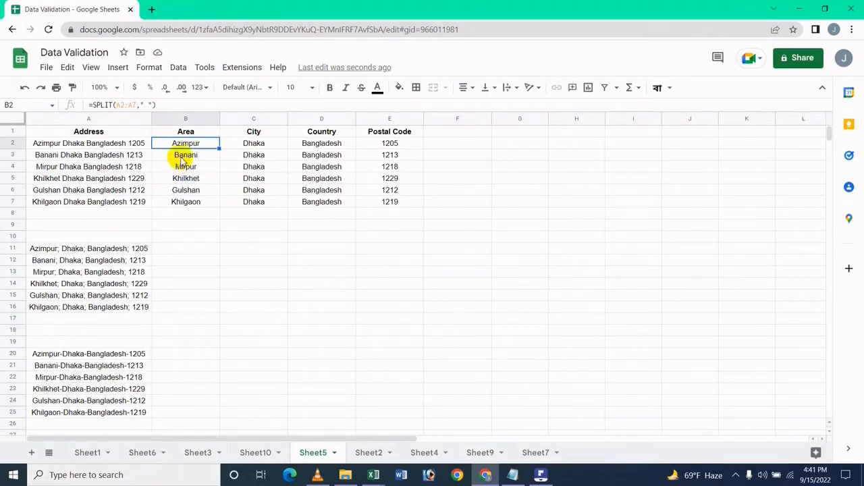
{"action": "left_click", "coordinate": [252, 144]}
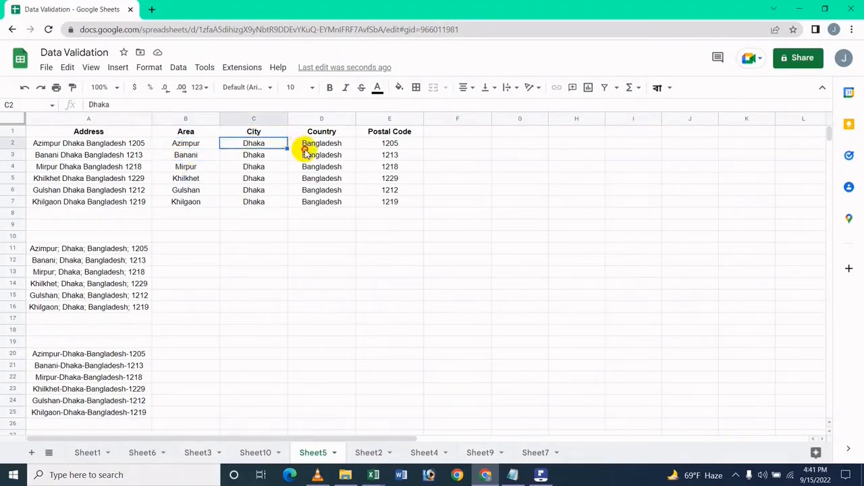
{"action": "left_click", "coordinate": [305, 147]}
{"action": "left_click", "coordinate": [266, 141]}
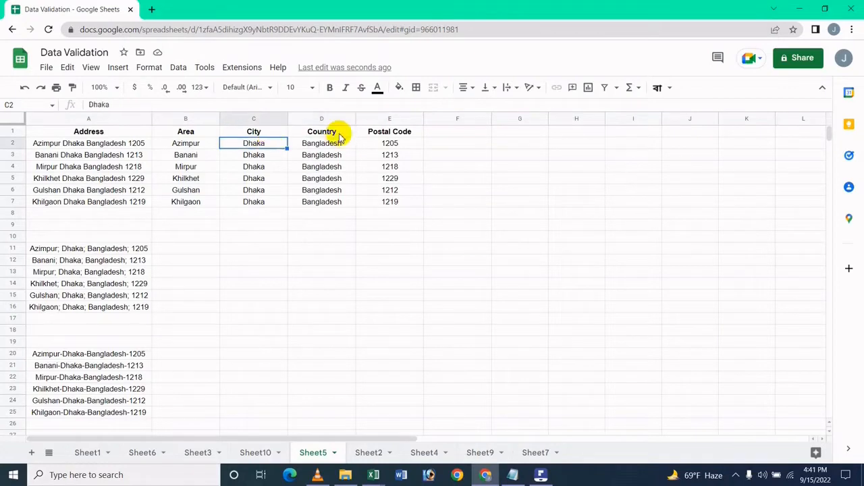
{"action": "left_click", "coordinate": [336, 141]}
{"action": "left_click", "coordinate": [388, 148]}
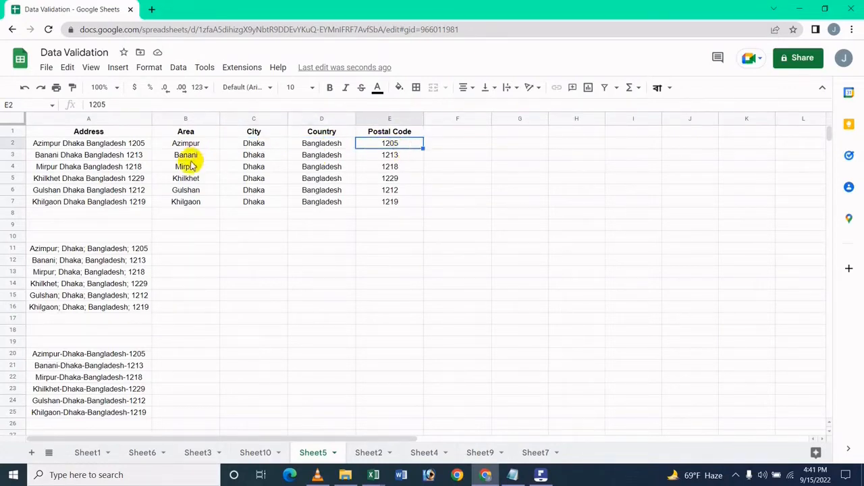
{"action": "left_click", "coordinate": [189, 156]}
{"action": "left_click", "coordinate": [248, 157]}
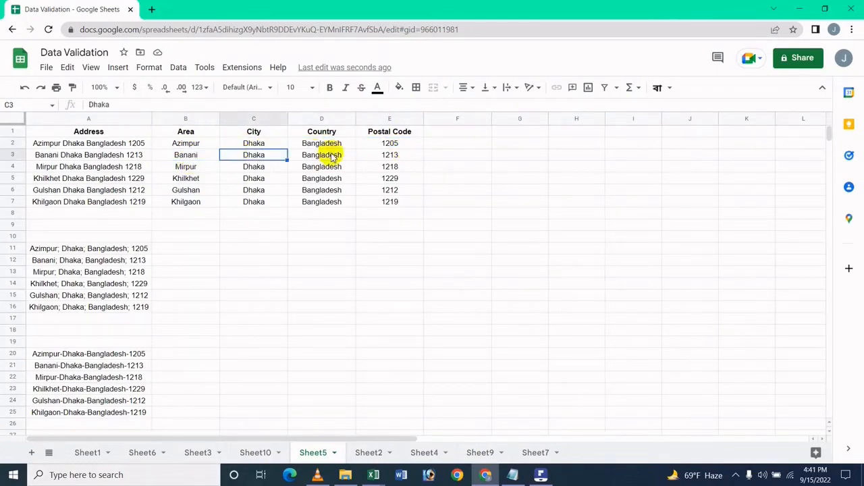
{"action": "left_click", "coordinate": [193, 158]}
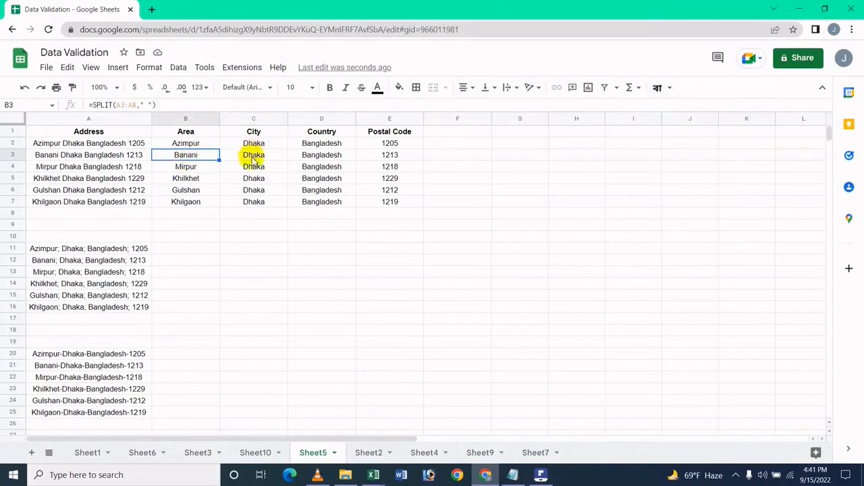
{"action": "left_click", "coordinate": [273, 155]}
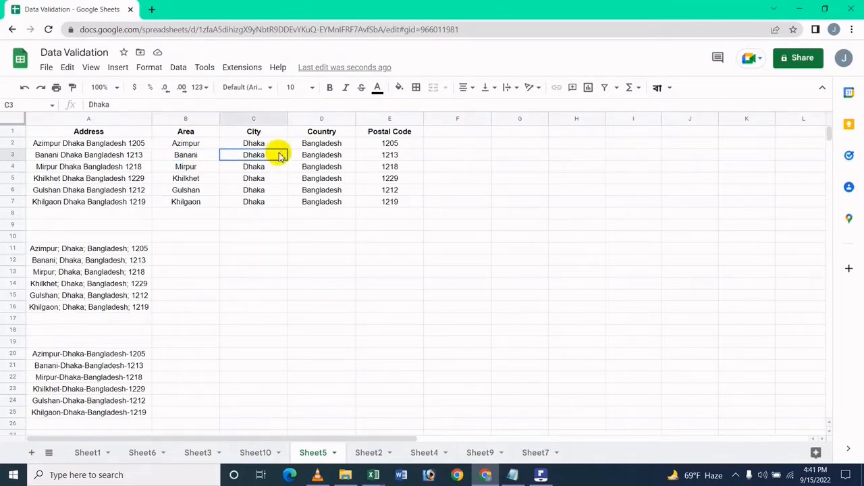
{"action": "left_click", "coordinate": [323, 155]}
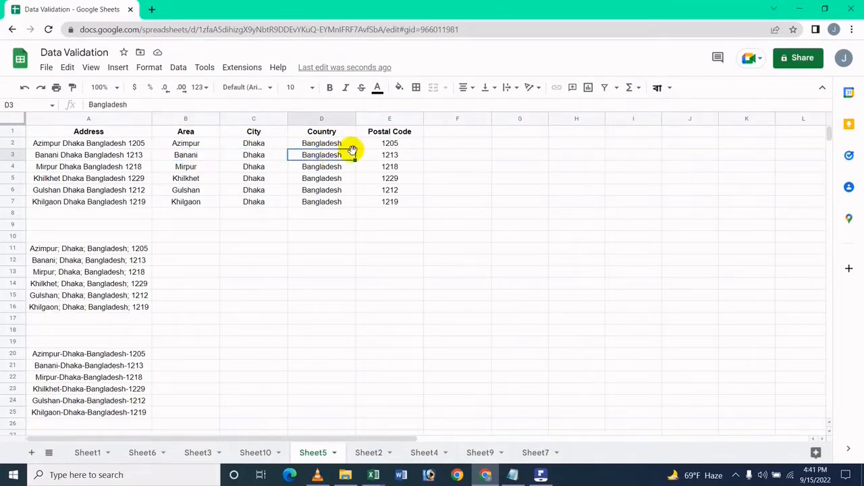
{"action": "left_click", "coordinate": [392, 156]}
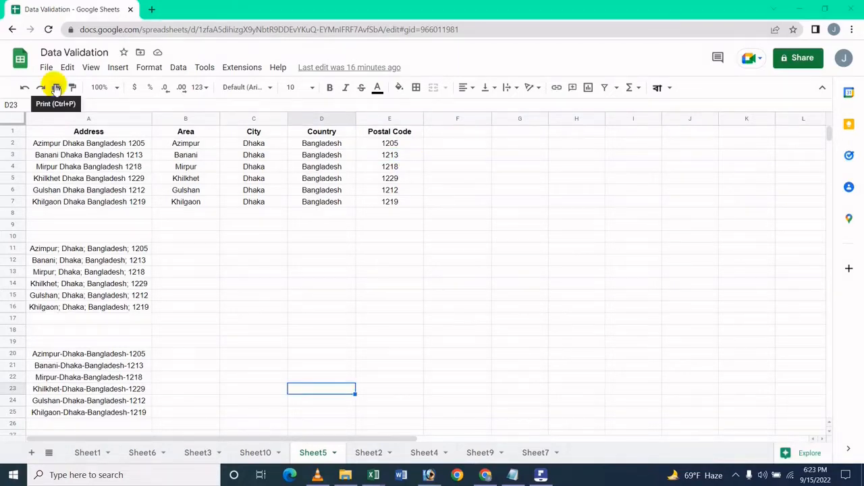
Clear the SPLIT formulas in B2 and B4, and undo both deletions.
{"action": "left_click", "coordinate": [201, 137]}
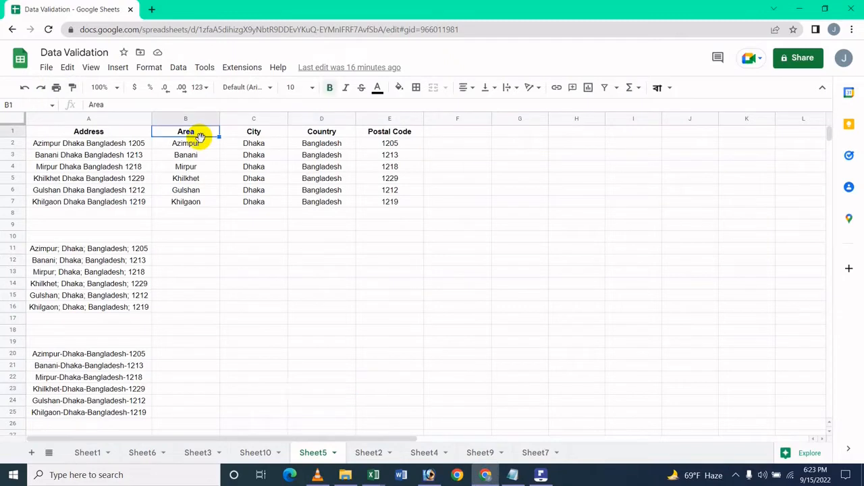
{"action": "key", "text": "Down"}
{"action": "key", "text": "Delete"}
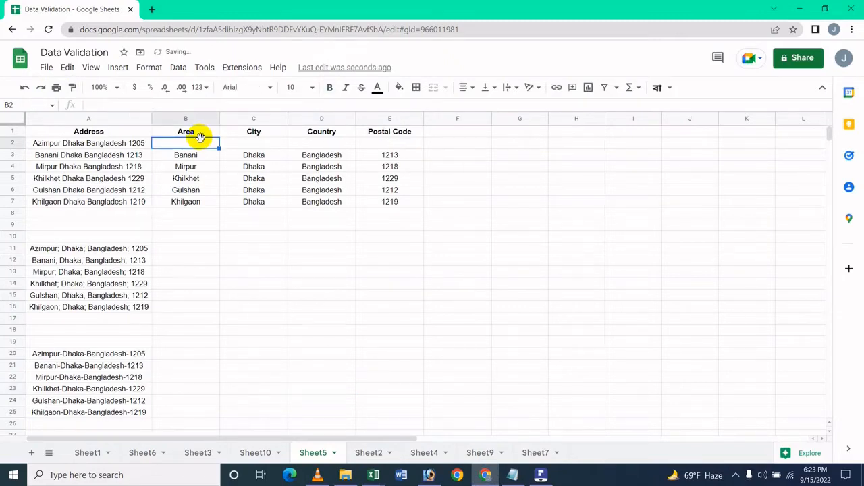
{"action": "left_click", "coordinate": [192, 169]}
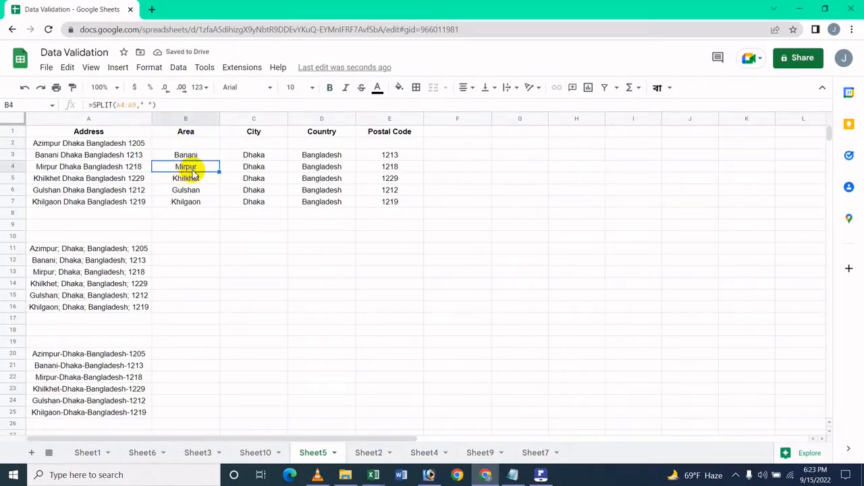
{"action": "key", "text": "Delete"}
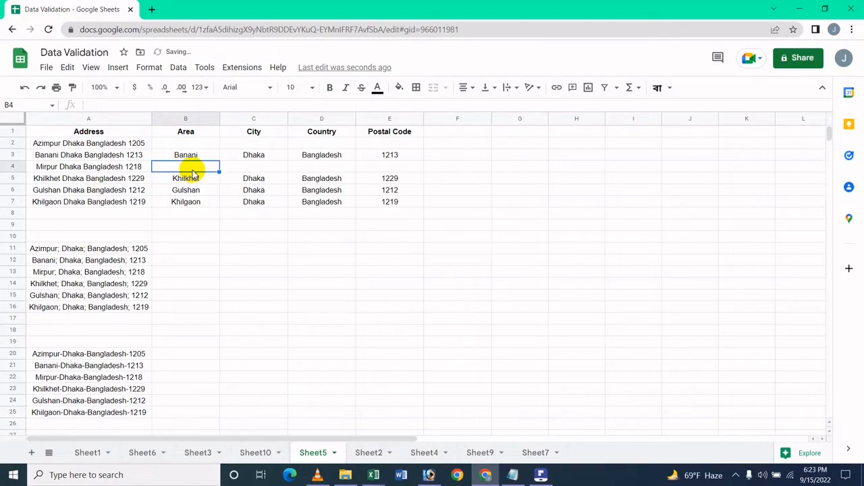
{"action": "key", "text": "ctrl+z"}
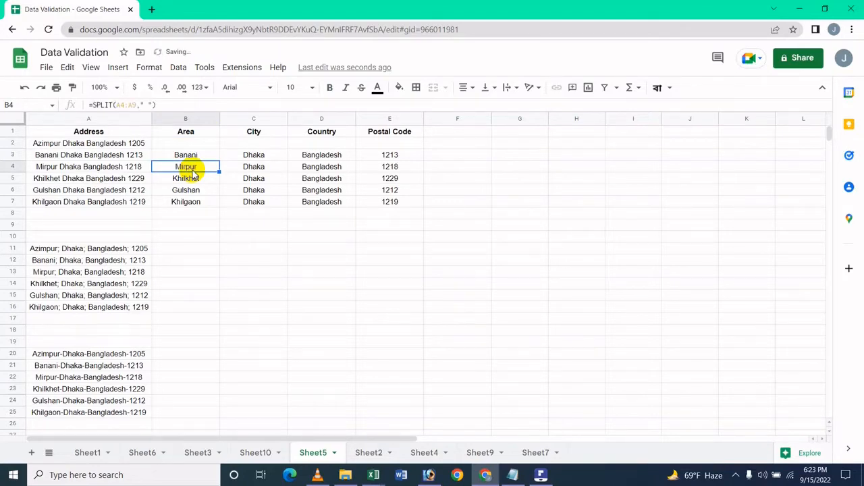
{"action": "key", "text": "ctrl+z"}
{"action": "left_click", "coordinate": [196, 154]}
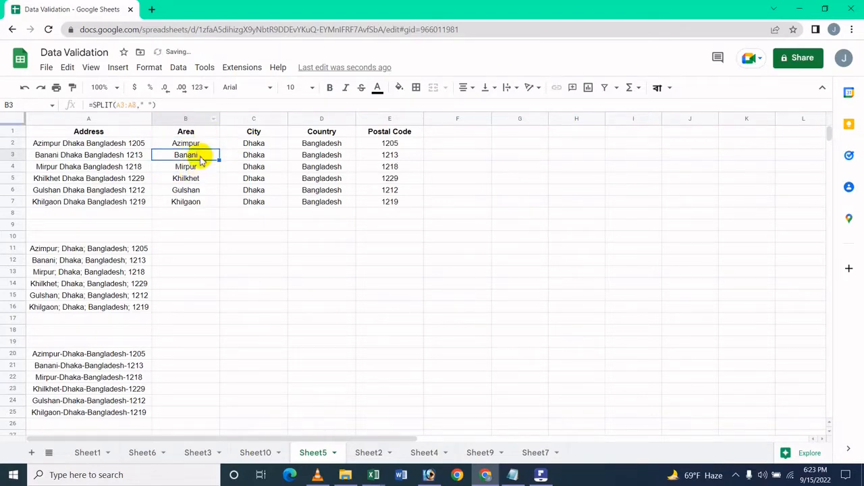
Replace the SPLIT formulas in B2:E7 with plain values by pasting values only over the same range.
{"action": "left_click_drag", "start_coordinate": [201, 146], "coordinate": [378, 206]}
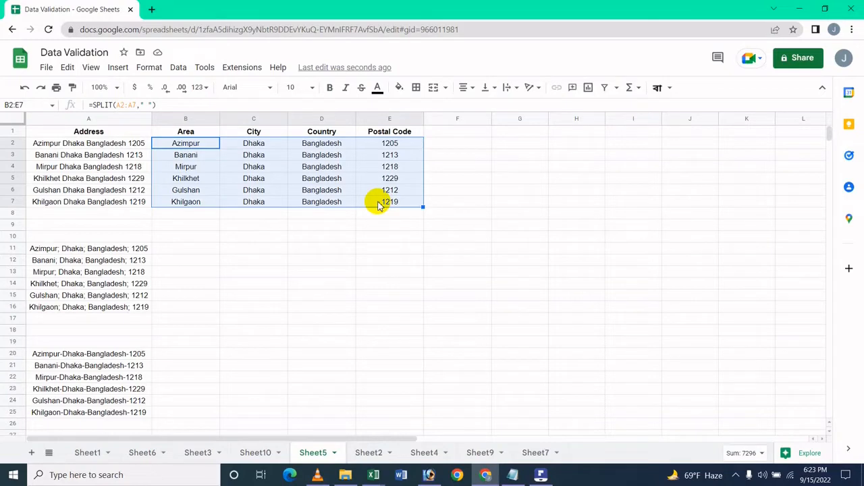
{"action": "right_click", "coordinate": [379, 201]}
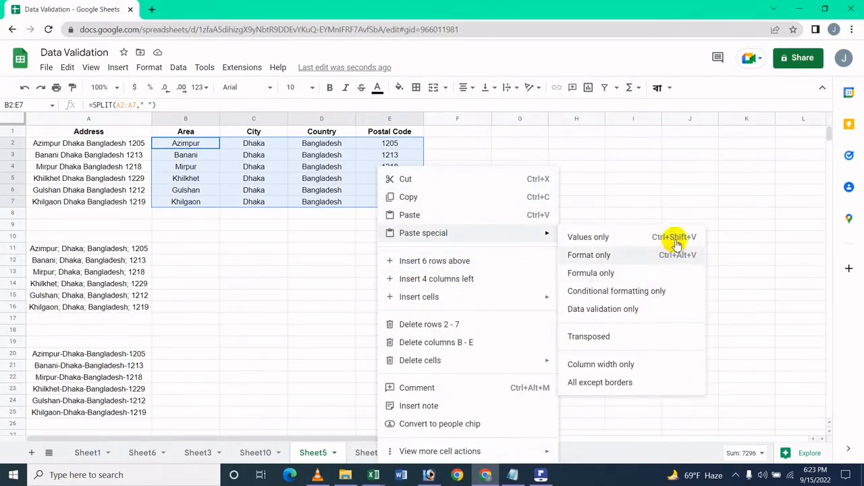
{"action": "left_click", "coordinate": [67, 70]}
{"action": "mouse_move", "coordinate": [226, 190]}
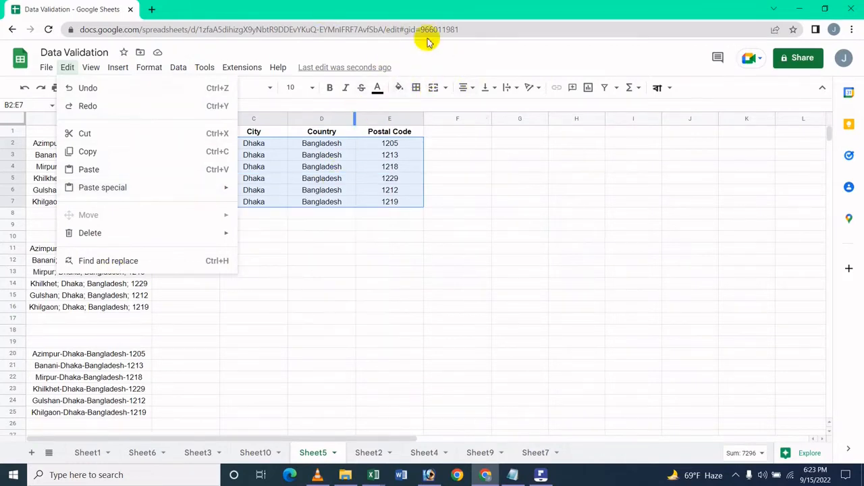
{"action": "left_click", "coordinate": [422, 62]}
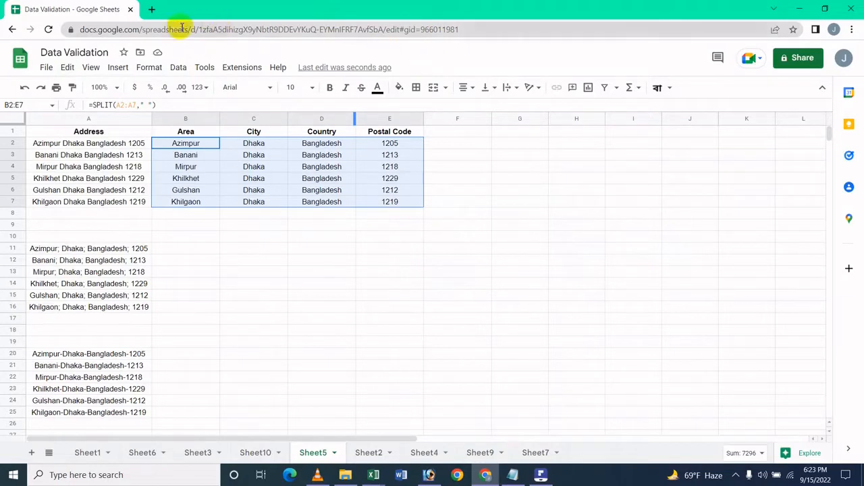
{"action": "left_click", "coordinate": [71, 70]}
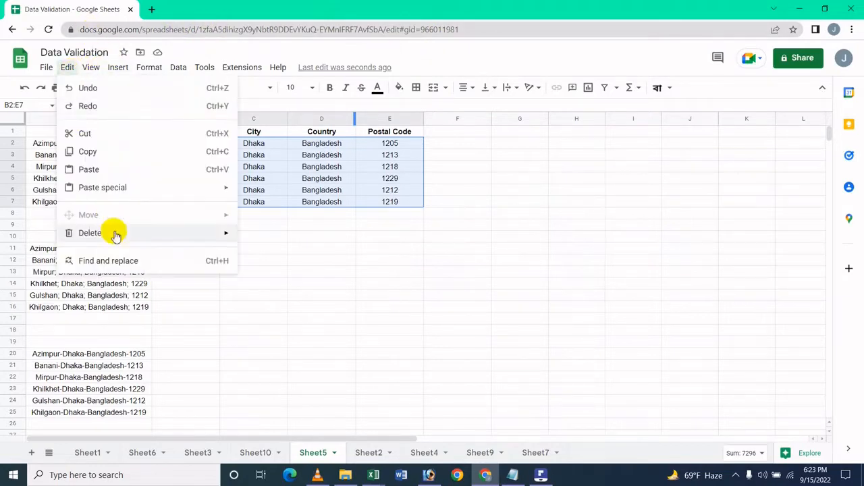
{"action": "mouse_move", "coordinate": [119, 232]}
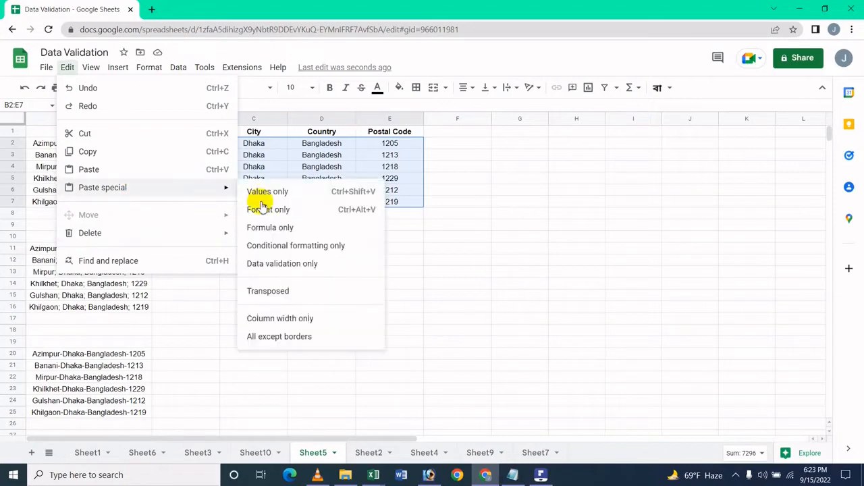
{"action": "left_click", "coordinate": [293, 201]}
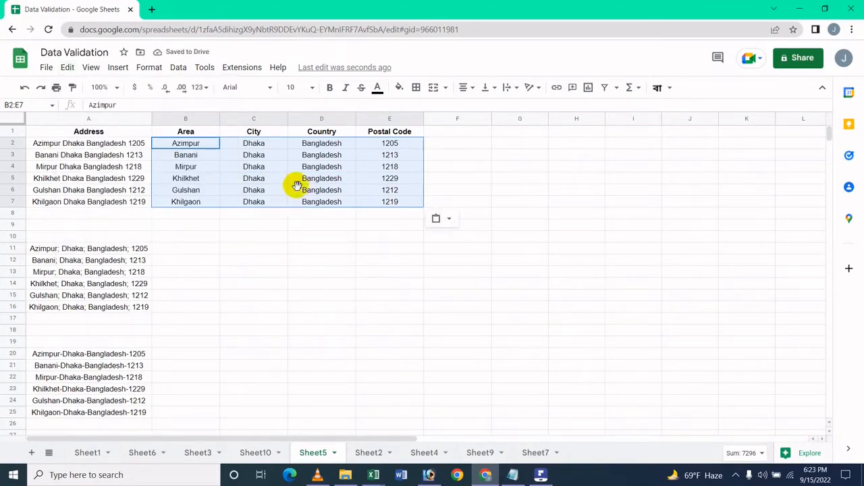
Clear the pasted Area values in B2 and B4, and undo both deletions.
{"action": "left_click_drag", "start_coordinate": [293, 187], "coordinate": [304, 201]}
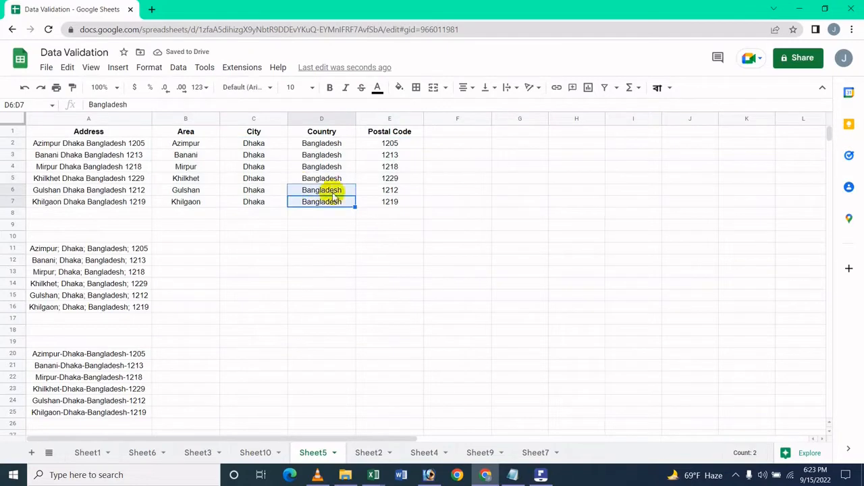
{"action": "left_click", "coordinate": [211, 151]}
{"action": "left_click", "coordinate": [210, 148]}
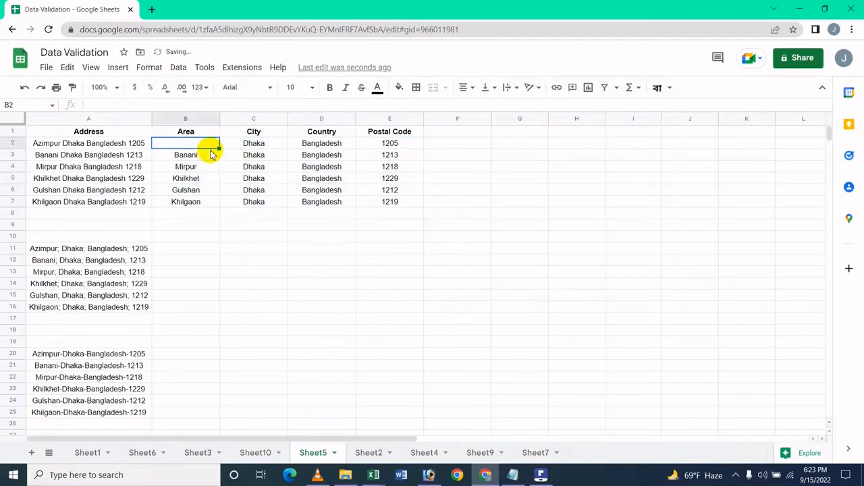
{"action": "key", "text": "Delete"}
{"action": "left_click", "coordinate": [194, 168]}
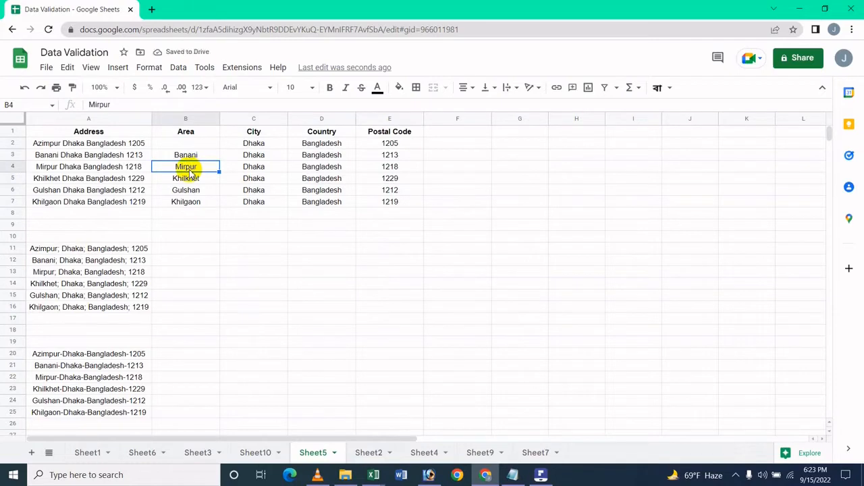
{"action": "key", "text": "Delete"}
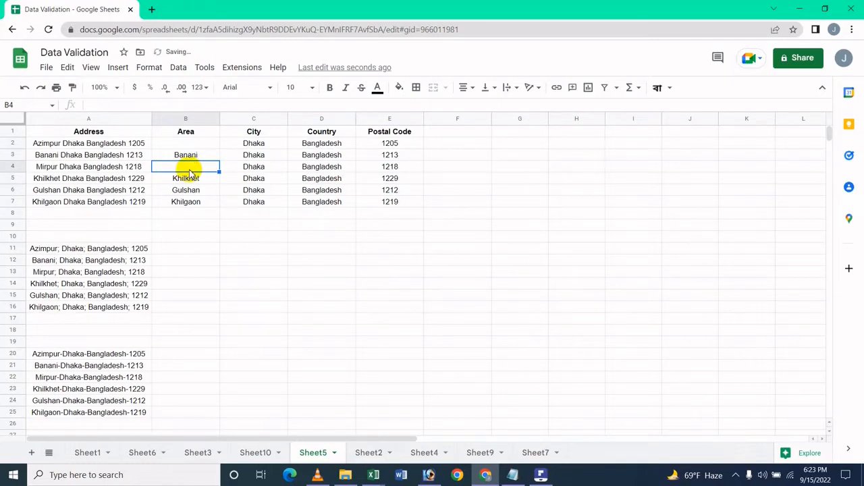
{"action": "key", "text": "ctrl+z"}
{"action": "key", "text": "ctrl+z"}
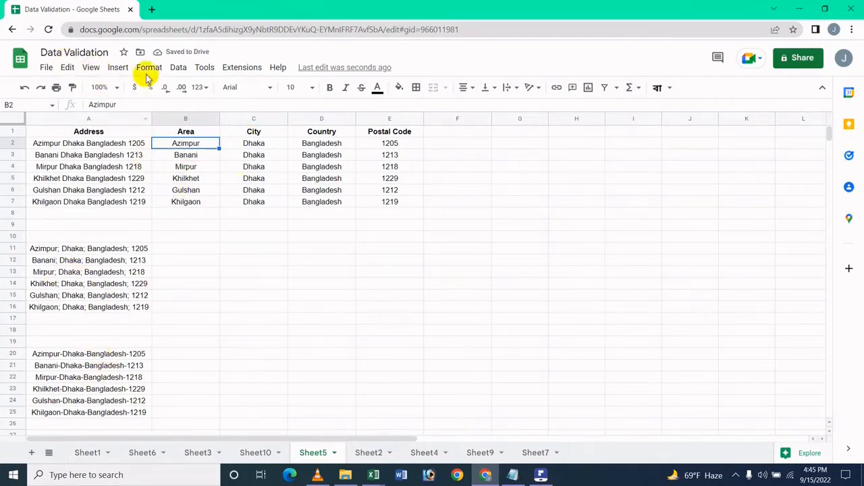
Clear the range B2:F13, removing all split Area, City, Country and Postal Code values.
{"action": "left_click_drag", "start_coordinate": [481, 272], "coordinate": [195, 146]}
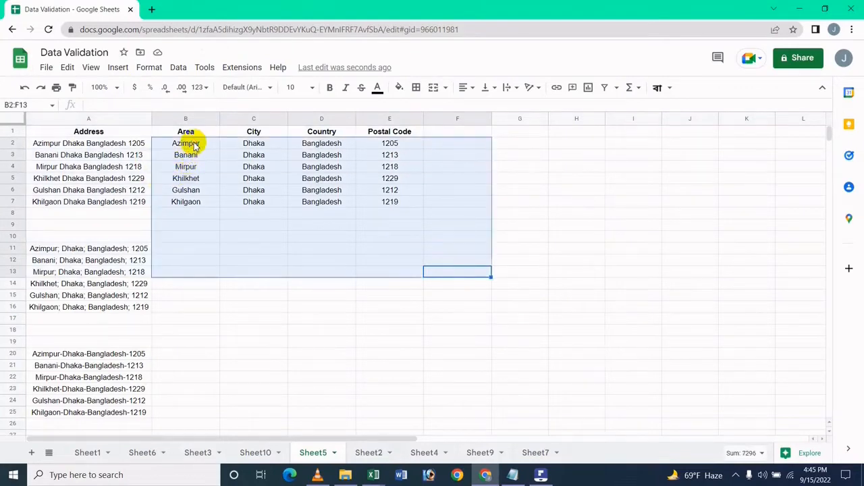
{"action": "key", "text": "Delete"}
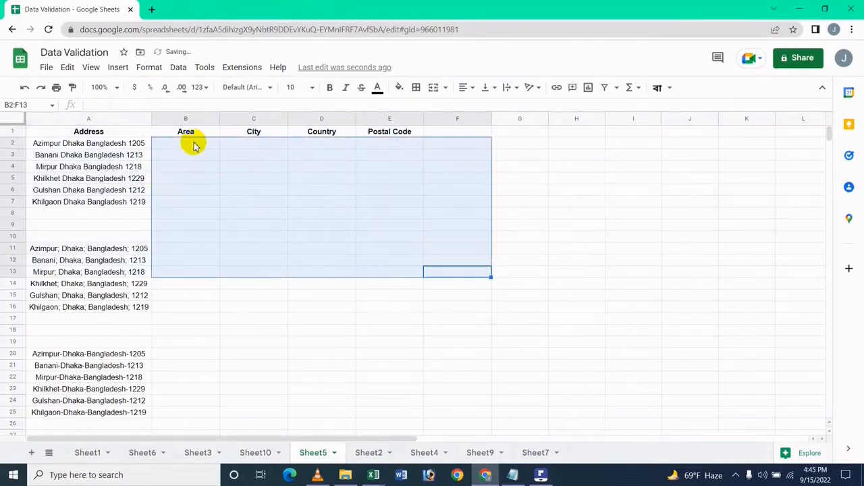
{"action": "left_click", "coordinate": [247, 236]}
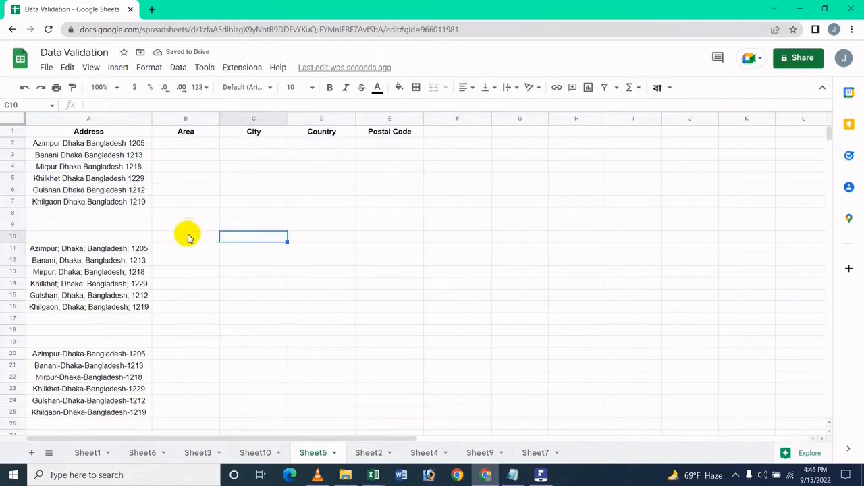
{"action": "left_click", "coordinate": [174, 159]}
{"action": "left_click", "coordinate": [104, 155]}
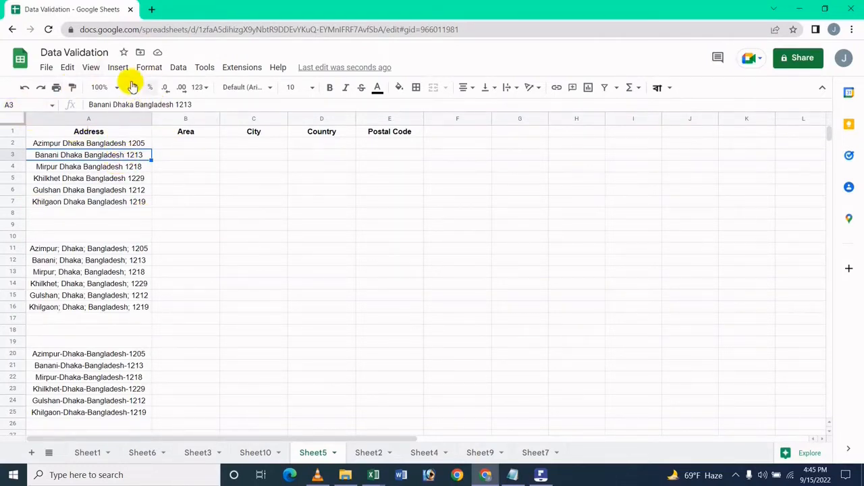
{"action": "left_click", "coordinate": [181, 68]}
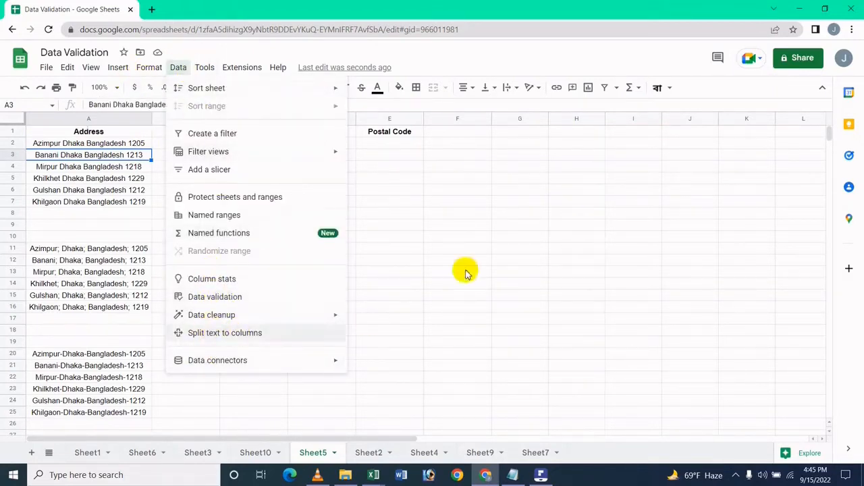
{"action": "left_click", "coordinate": [459, 248]}
Split the addresses in A2:A7 with Split text to columns, using Space as the separator.
{"action": "left_click_drag", "start_coordinate": [92, 143], "coordinate": [94, 202]}
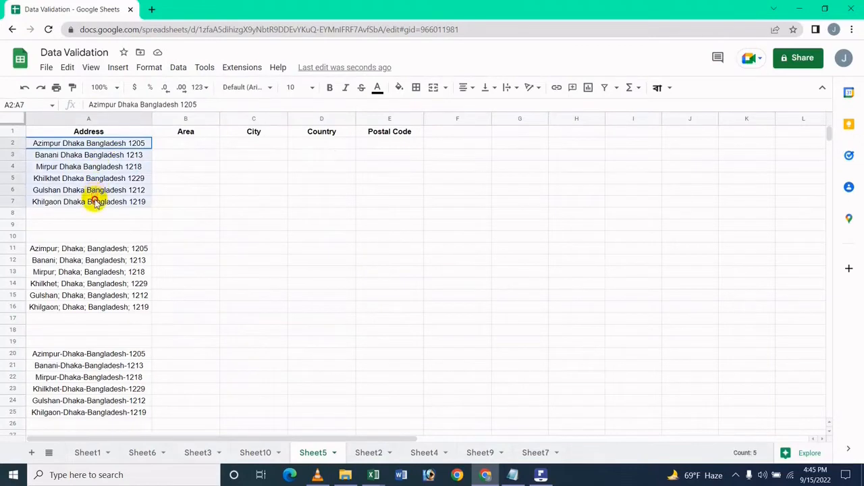
{"action": "left_click", "coordinate": [180, 68]}
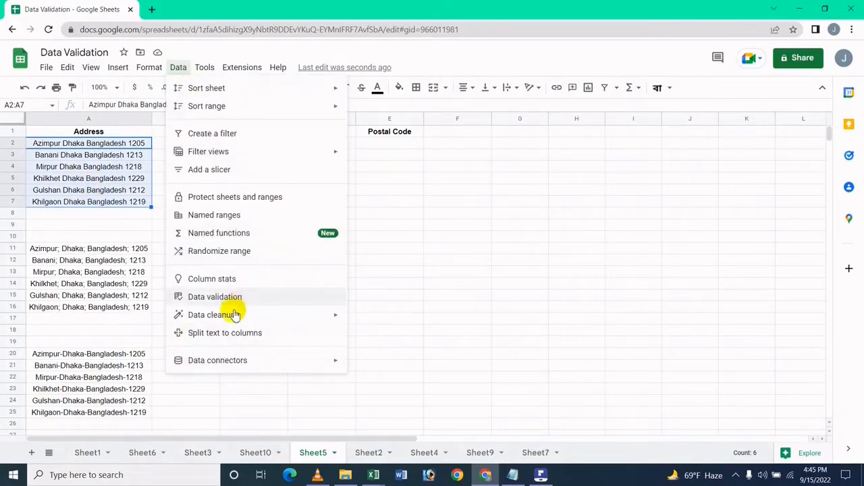
{"action": "left_click", "coordinate": [225, 332]}
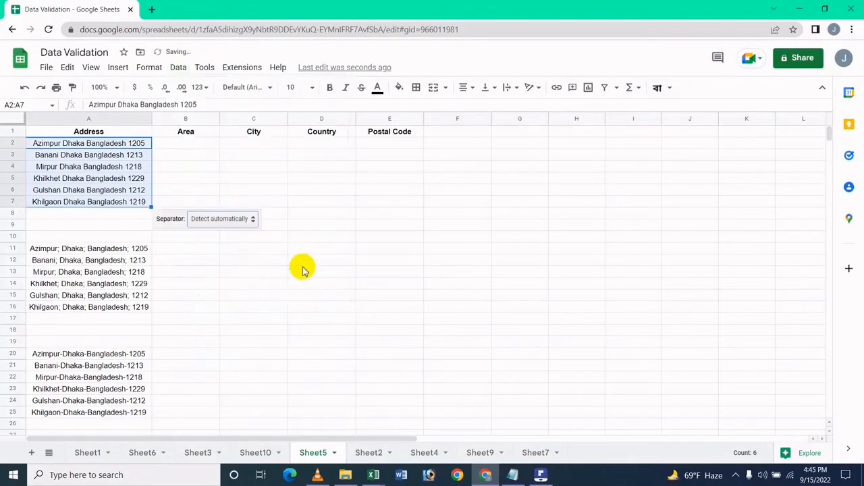
{"action": "left_click", "coordinate": [216, 218]}
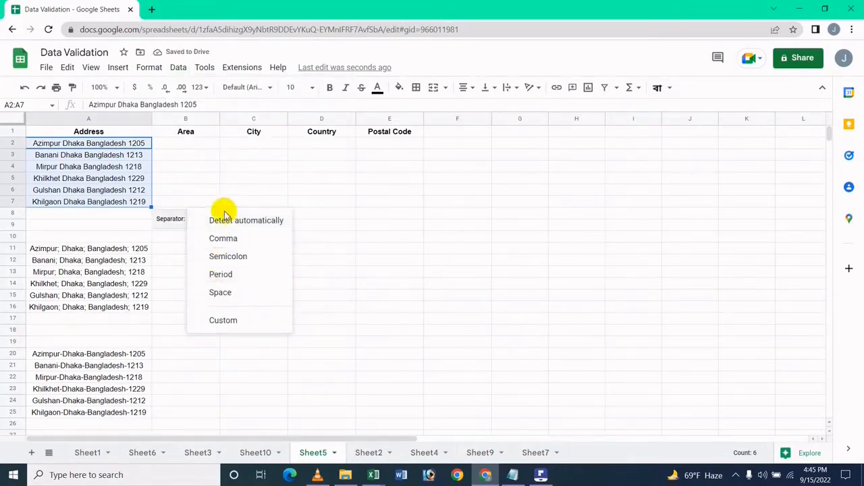
{"action": "left_click", "coordinate": [222, 294]}
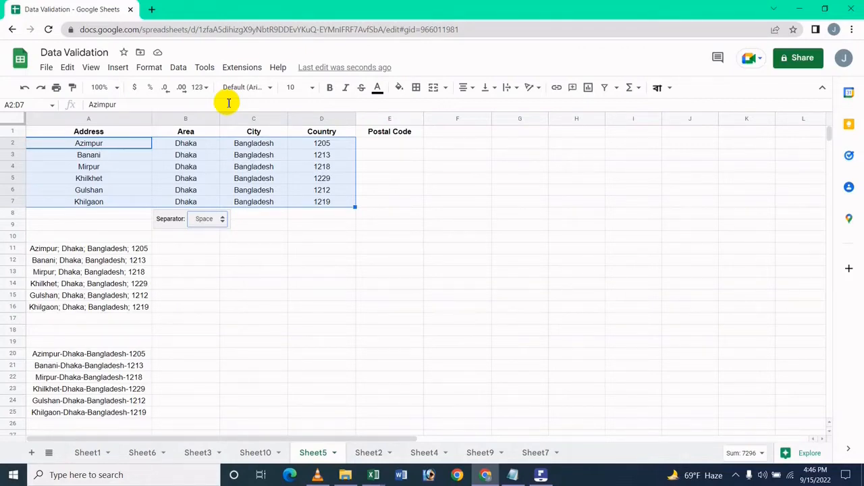
Try a Custom separator for the text-to-columns split of A2:A7 in place of Space.
{"action": "left_click", "coordinate": [209, 220]}
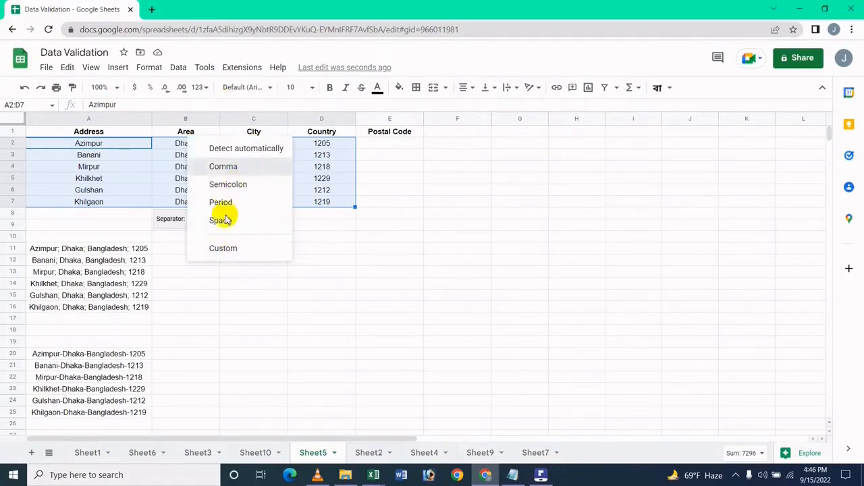
{"action": "left_click", "coordinate": [222, 221]}
{"action": "left_click", "coordinate": [222, 218]}
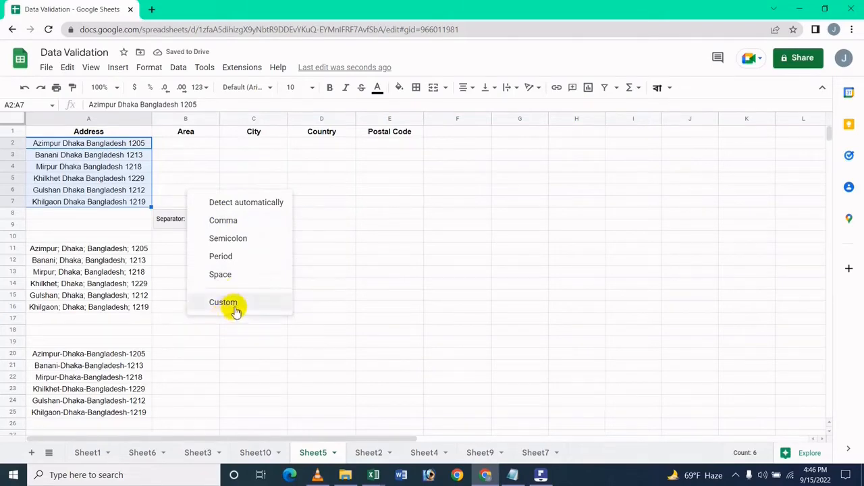
{"action": "left_click", "coordinate": [230, 305]}
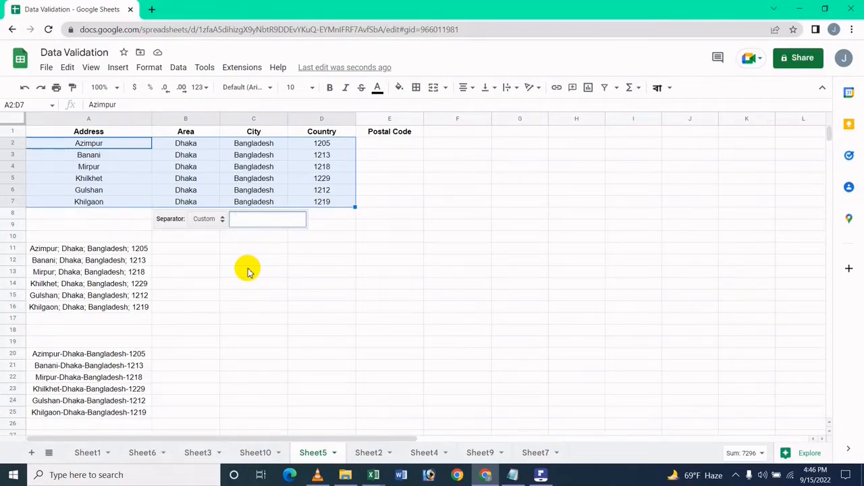
{"action": "key", "text": "BackSpace"}
Try the Comma separator on the A2:A7 split, and set the separator to Detect automatically.
{"action": "left_click", "coordinate": [205, 220]}
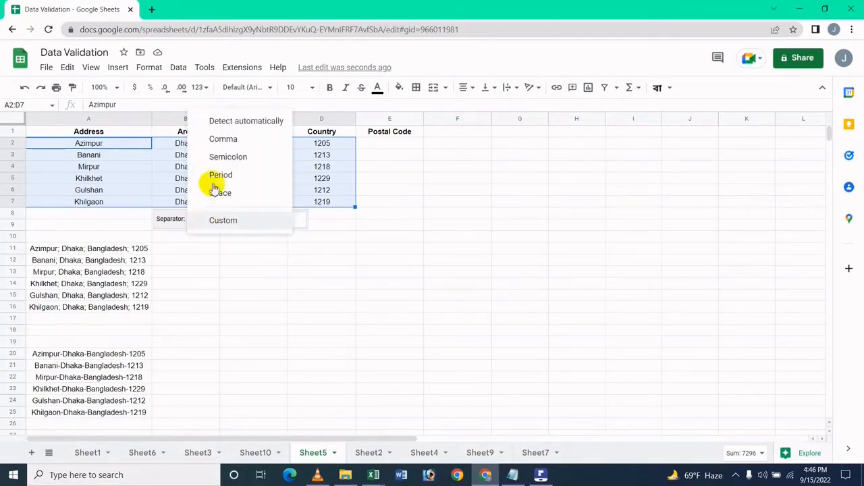
{"action": "left_click", "coordinate": [244, 160]}
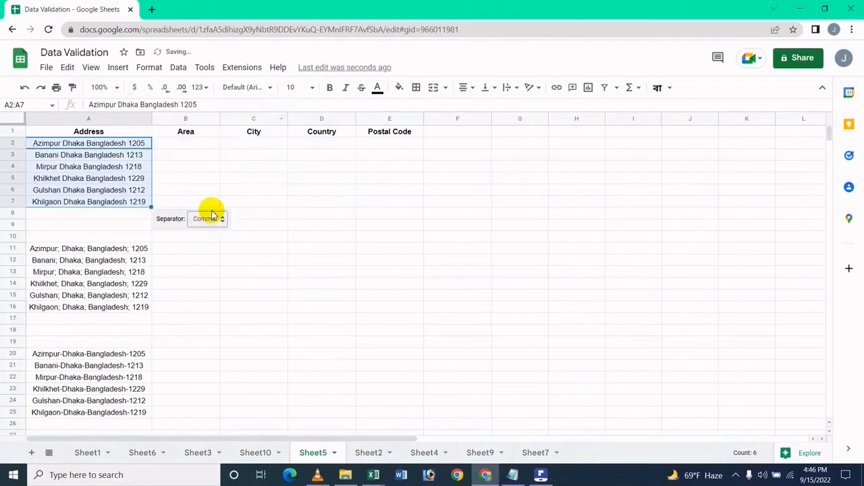
{"action": "left_click", "coordinate": [212, 215]}
{"action": "left_click", "coordinate": [223, 206]}
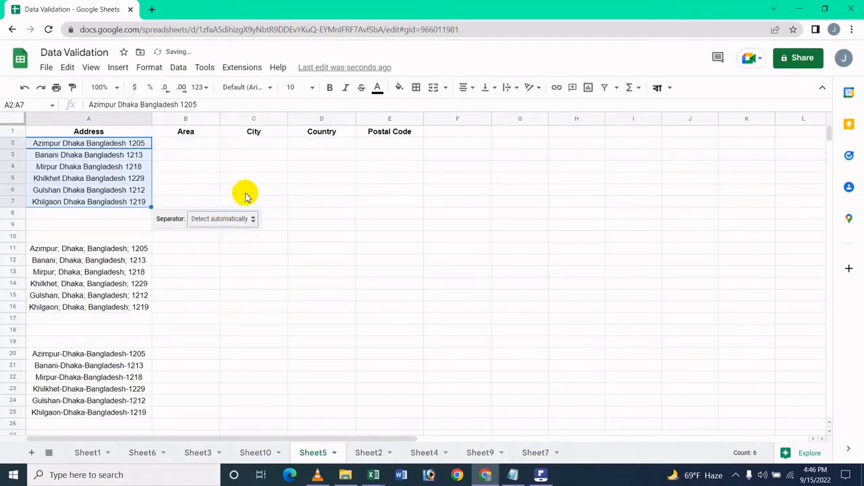
{"action": "left_click", "coordinate": [511, 219]}
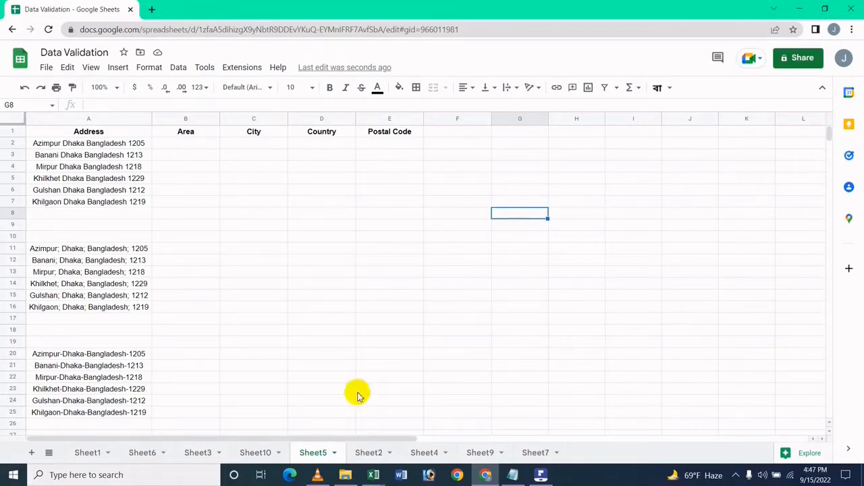
Enter the formula =SPLIT(A11:A16,";") in B11 to split the semicolon-separated address.
{"action": "left_click", "coordinate": [180, 253]}
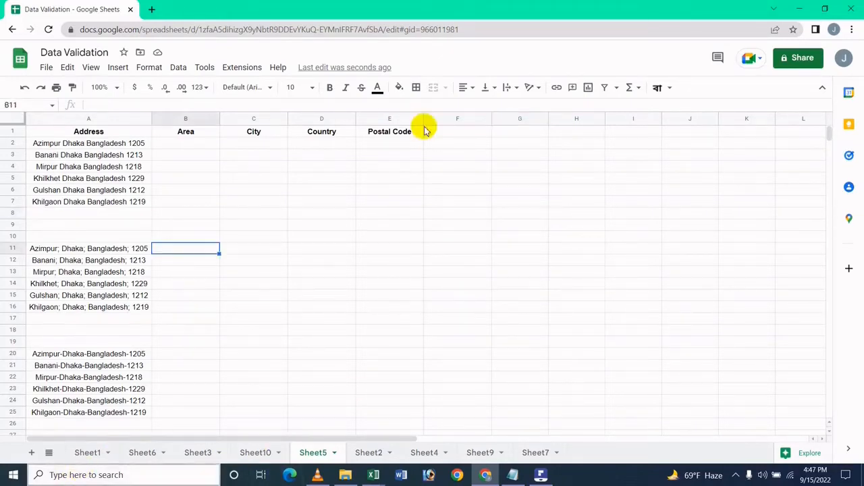
{"action": "type", "text": "="}
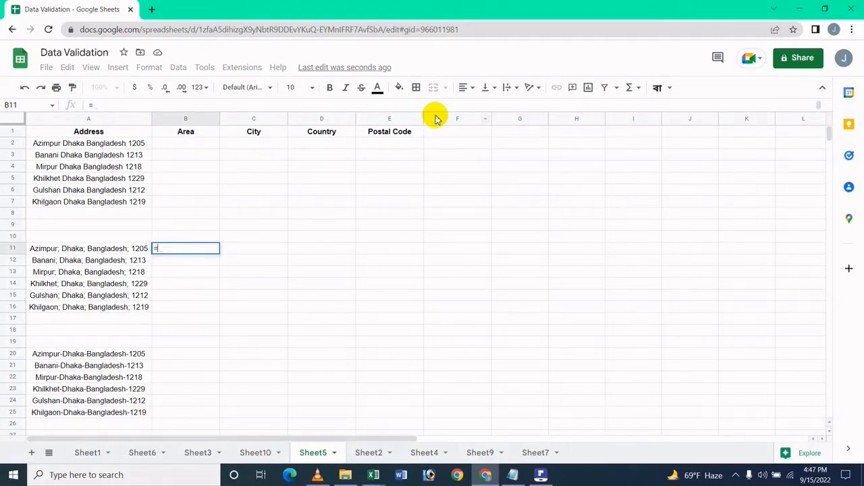
{"action": "type", "text": "split"}
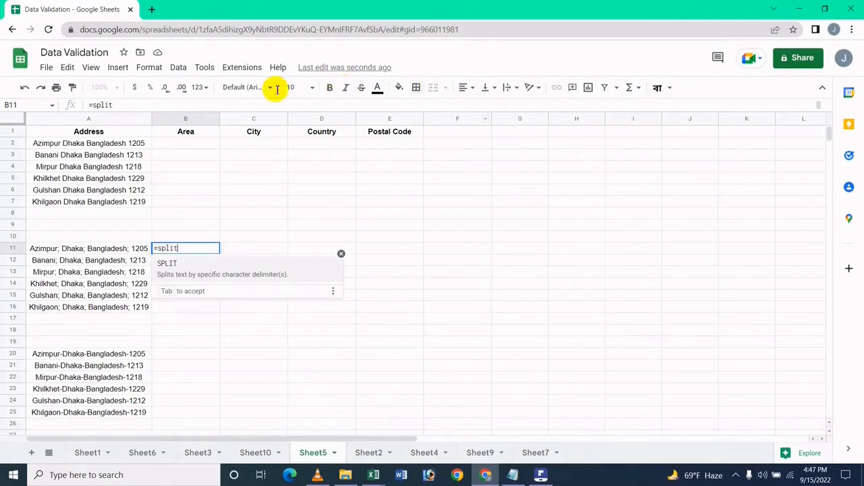
{"action": "left_click", "coordinate": [203, 267]}
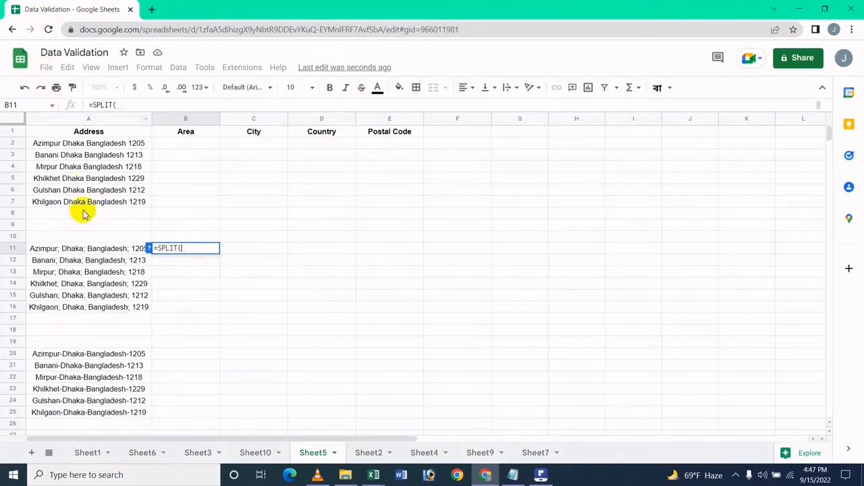
{"action": "left_click_drag", "start_coordinate": [81, 251], "coordinate": [80, 311]}
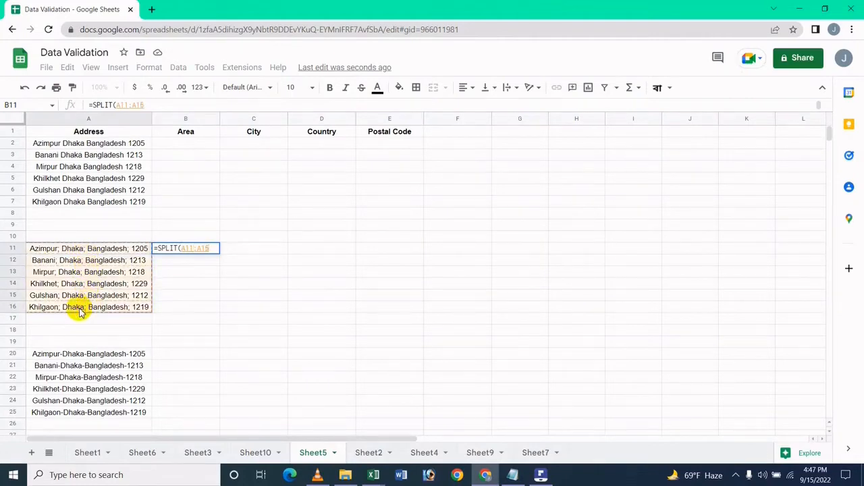
{"action": "type", "text": ","}
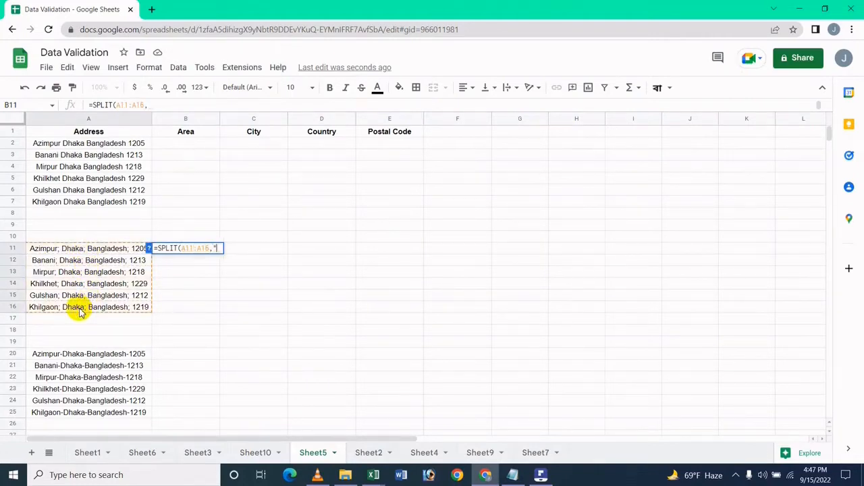
{"action": "type", "text": "\"\""}
{"action": "key", "text": "Left"}
{"action": "type", "text": ";"}
{"action": "type", "text": ")"}
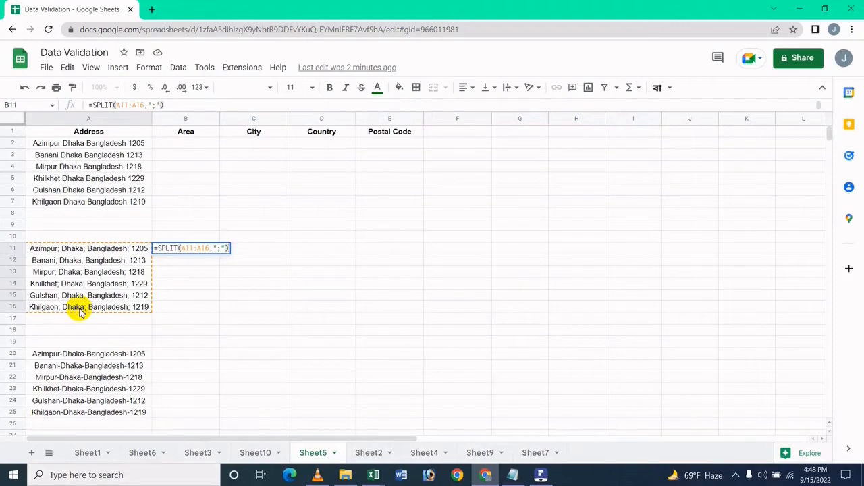
{"action": "key", "text": "Return"}
Fill the SPLIT formula in B11 down through B16.
{"action": "left_click", "coordinate": [229, 260]}
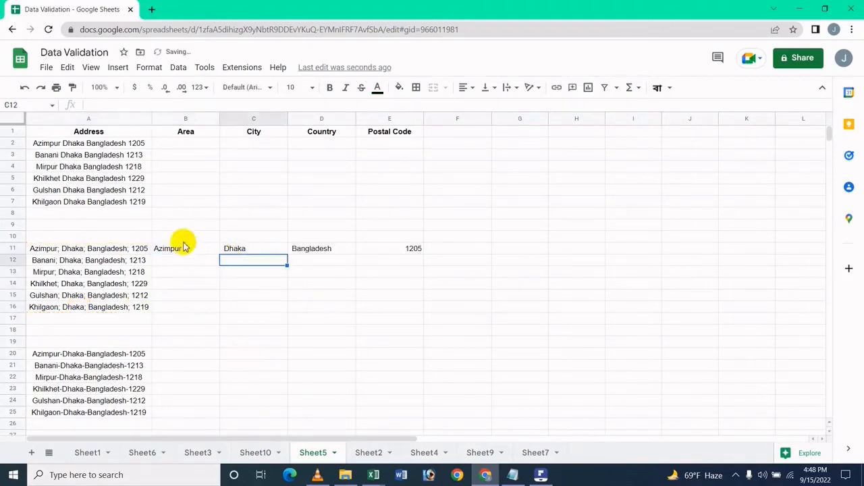
{"action": "left_click", "coordinate": [170, 248]}
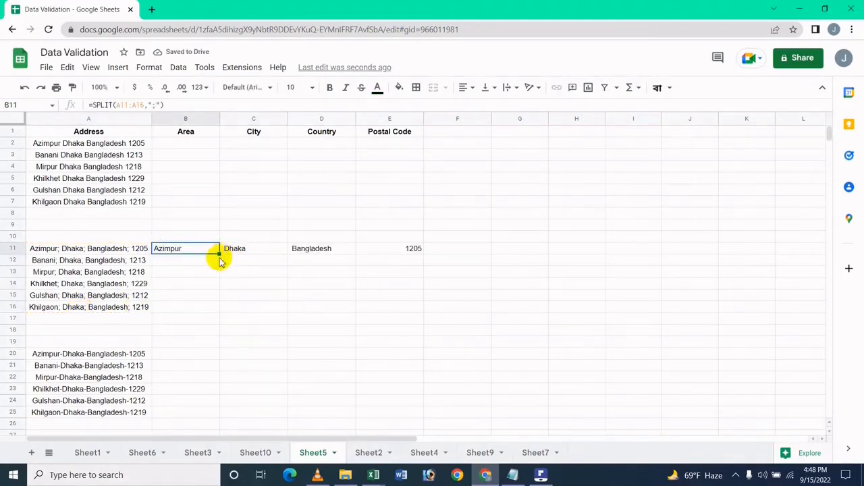
{"action": "left_click_drag", "start_coordinate": [219, 253], "coordinate": [170, 309]}
Examine the SPLIT formulas in B11:B16 and the resulting City, Country and Postal Code values beside them.
{"action": "left_click", "coordinate": [191, 248]}
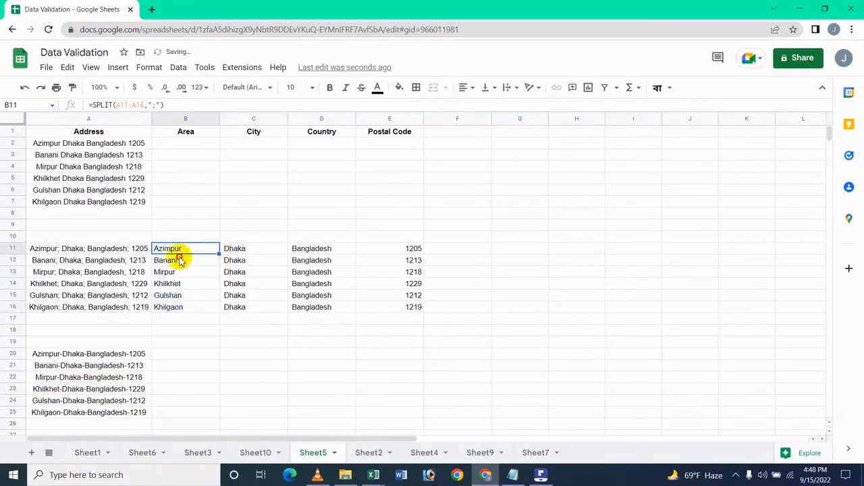
{"action": "left_click", "coordinate": [179, 260]}
{"action": "left_click", "coordinate": [170, 271]}
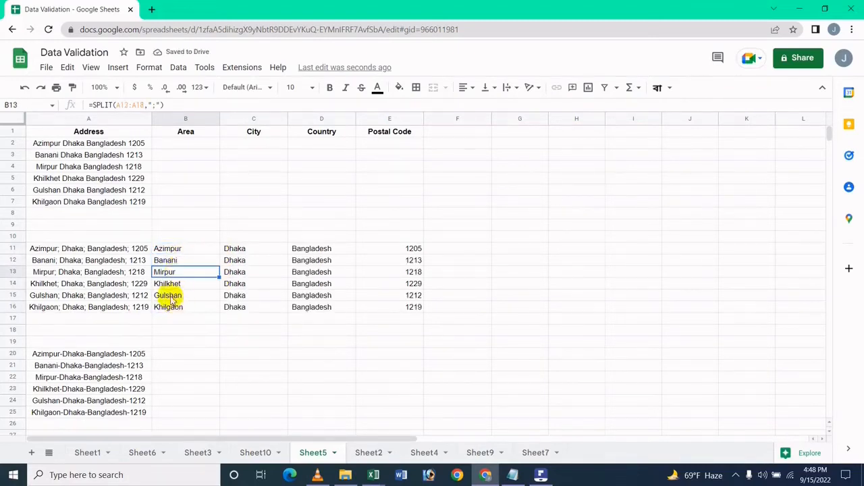
{"action": "left_click", "coordinate": [170, 285]}
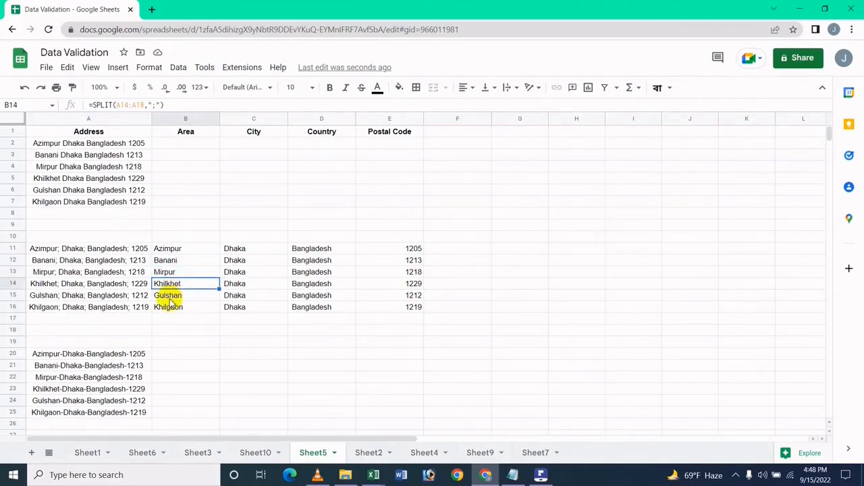
{"action": "left_click", "coordinate": [171, 297]}
{"action": "left_click", "coordinate": [165, 309]}
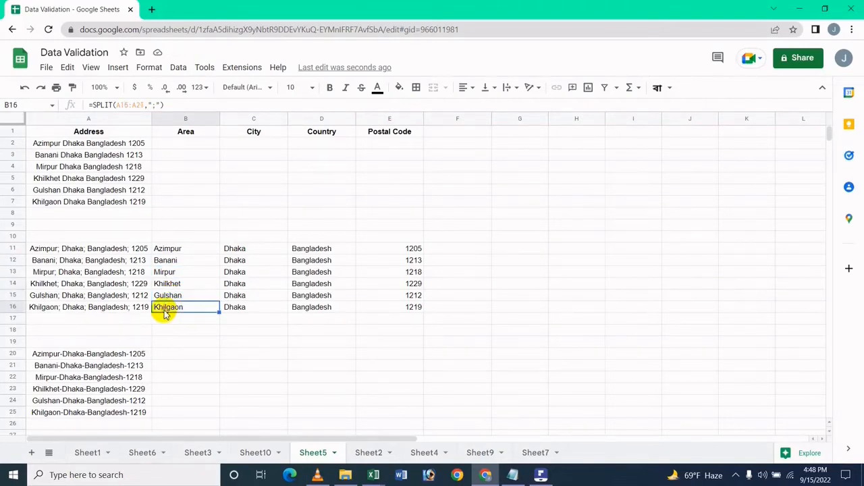
{"action": "key", "text": "ctrl+c"}
{"action": "left_click", "coordinate": [202, 166]}
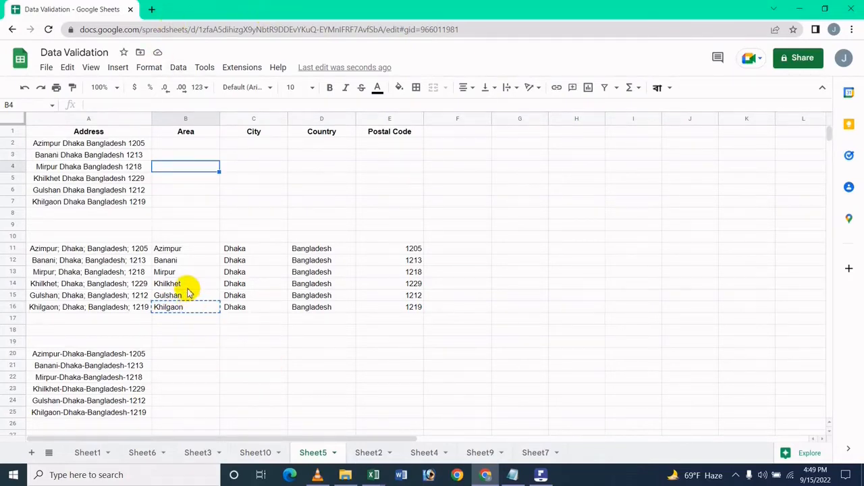
{"action": "left_click", "coordinate": [260, 273]}
{"action": "left_click", "coordinate": [311, 273]}
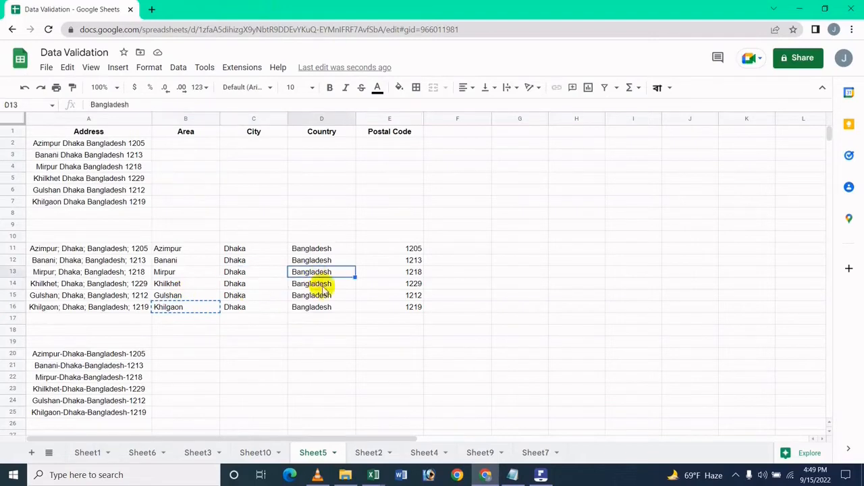
{"action": "left_click", "coordinate": [410, 262]}
{"action": "left_click_drag", "start_coordinate": [410, 247], "coordinate": [383, 312]}
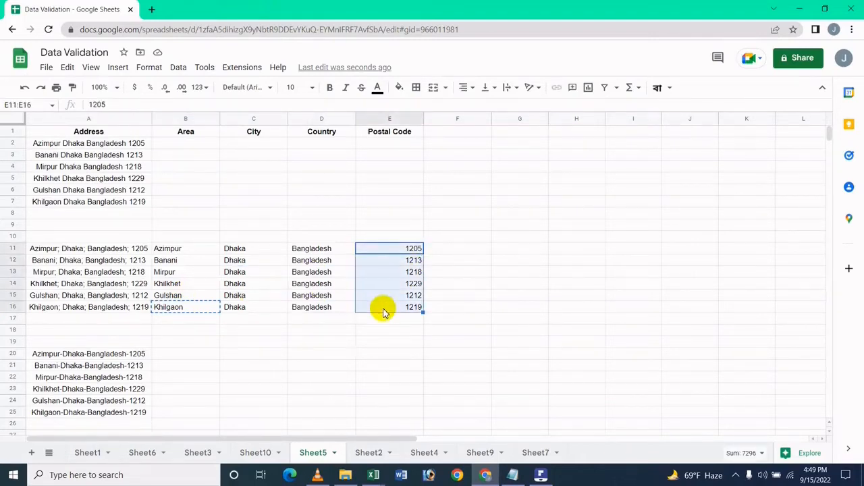
{"action": "left_click", "coordinate": [303, 303]}
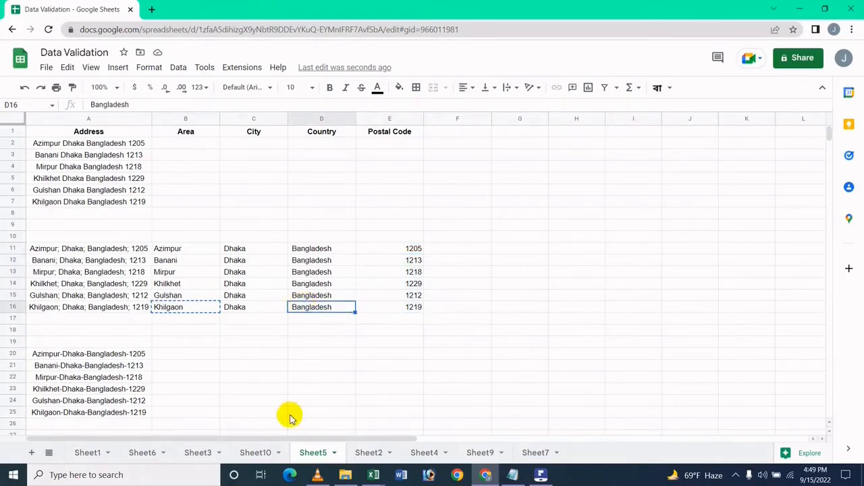
Clear the range B10:F17, removing the split values of the semicolon-separated addresses.
{"action": "left_click_drag", "start_coordinate": [253, 342], "coordinate": [174, 231]}
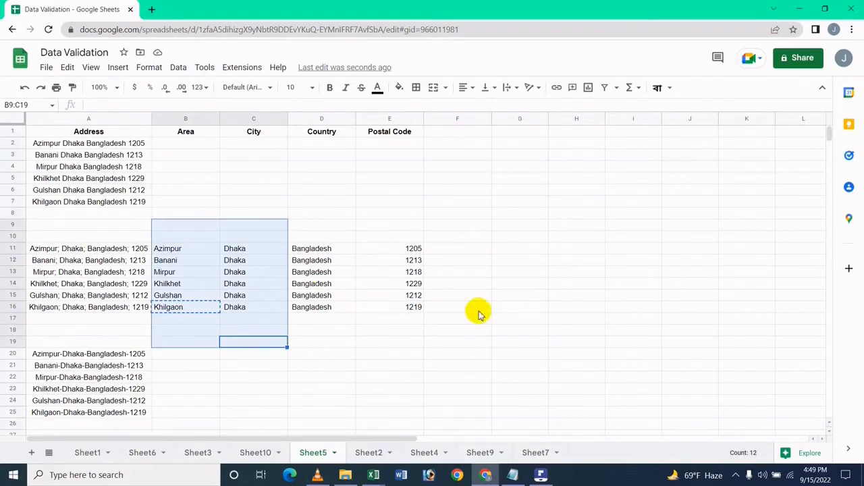
{"action": "left_click_drag", "start_coordinate": [465, 318], "coordinate": [178, 236]}
{"action": "key", "text": "Delete"}
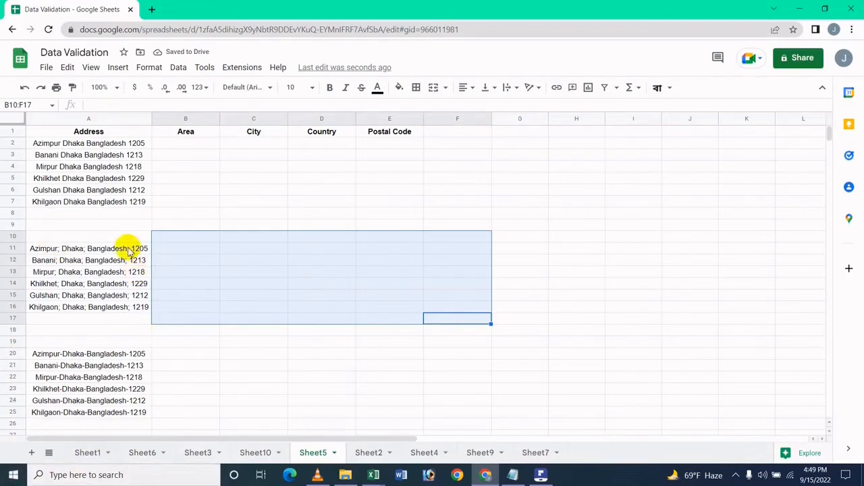
Split the addresses in A11:A16 with Split text to columns, using Semicolon as the separator.
{"action": "left_click_drag", "start_coordinate": [128, 250], "coordinate": [106, 299]}
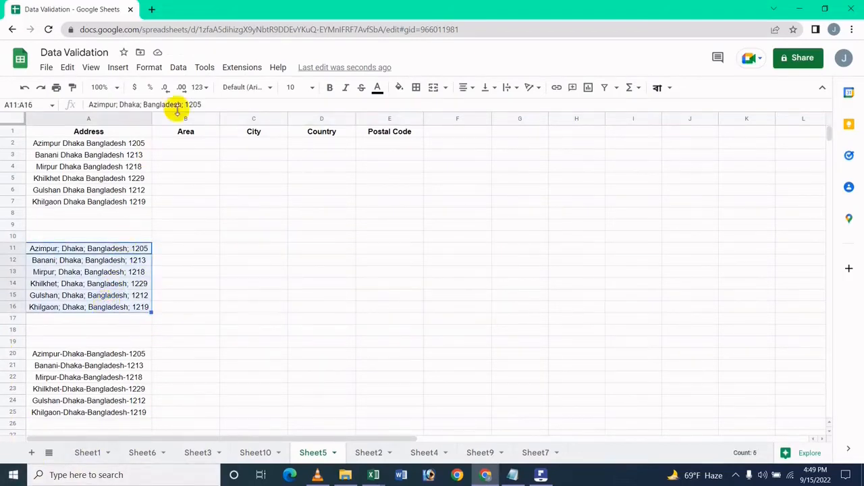
{"action": "left_click", "coordinate": [179, 67]}
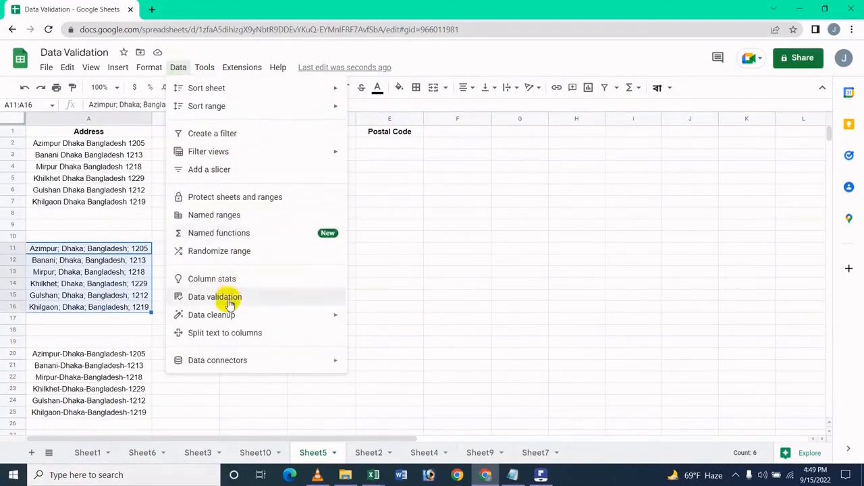
{"action": "left_click", "coordinate": [238, 338]}
{"action": "left_click", "coordinate": [253, 324]}
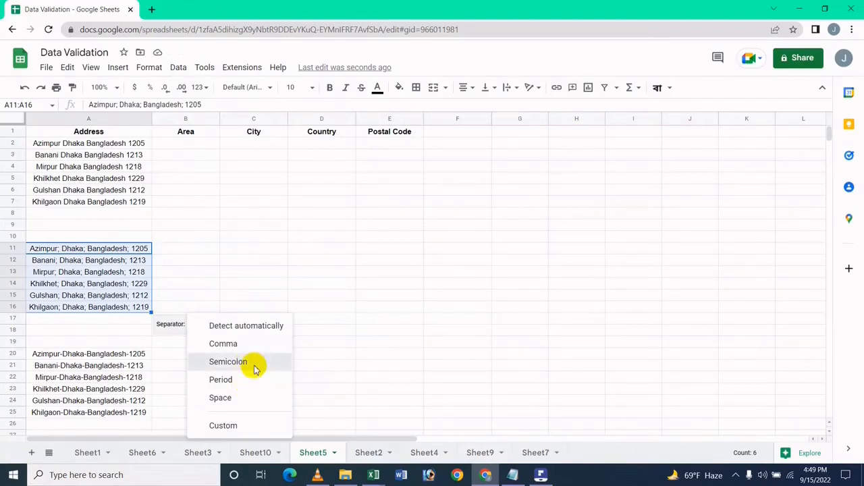
{"action": "left_click", "coordinate": [250, 366]}
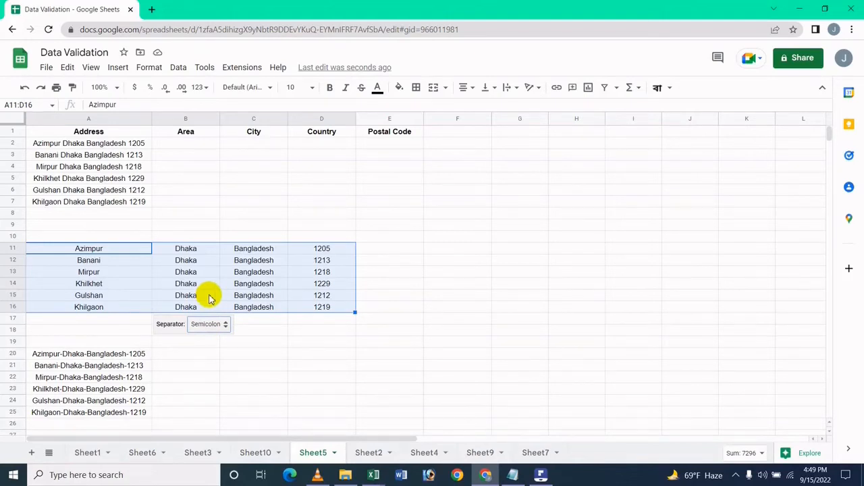
Try the Custom separator option for the A11:A16 split, and switch the separator to Comma.
{"action": "left_click", "coordinate": [214, 324]}
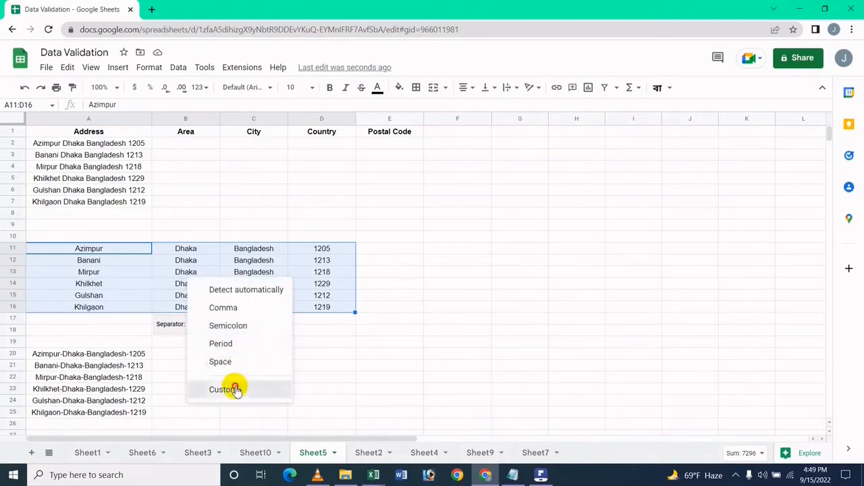
{"action": "left_click", "coordinate": [236, 390]}
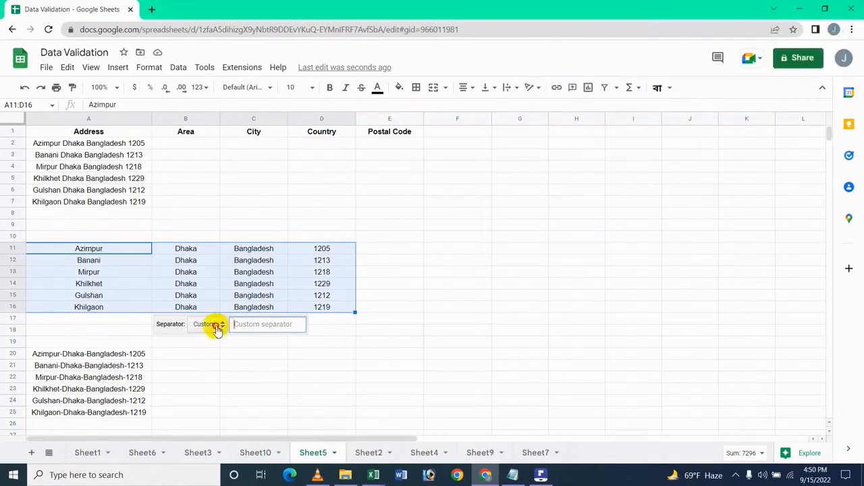
{"action": "left_click", "coordinate": [219, 324]}
{"action": "left_click", "coordinate": [222, 326]}
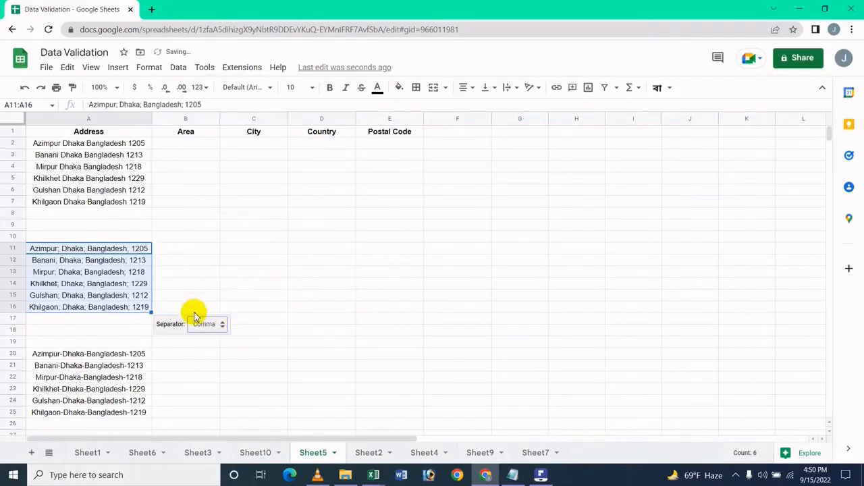
Split A11:A16 with a Custom separator of ";".
{"action": "left_click", "coordinate": [200, 324]}
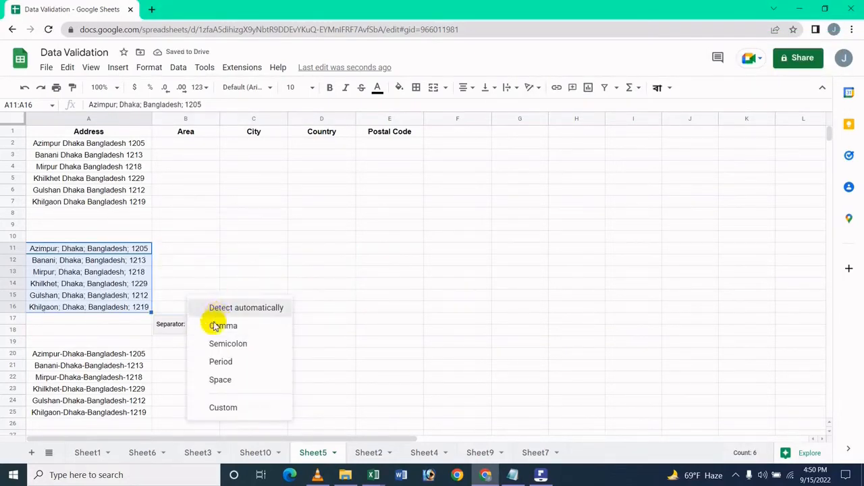
{"action": "left_click", "coordinate": [216, 327]}
{"action": "left_click", "coordinate": [213, 330]}
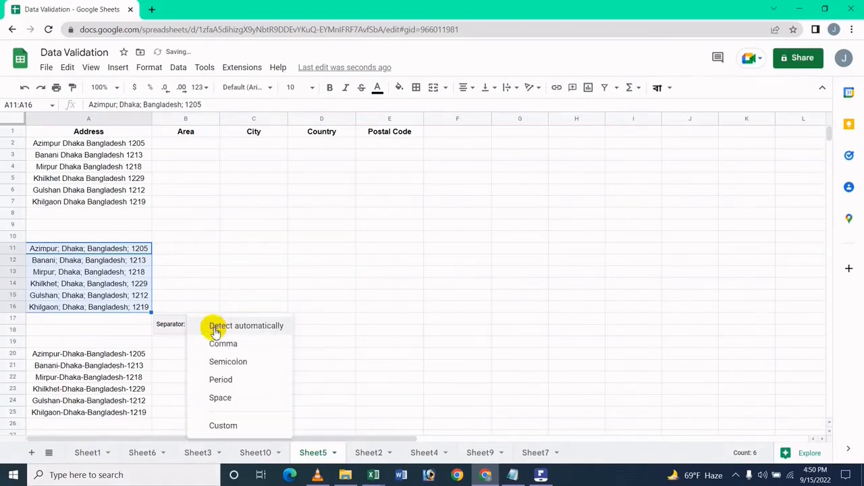
{"action": "left_click", "coordinate": [223, 426]}
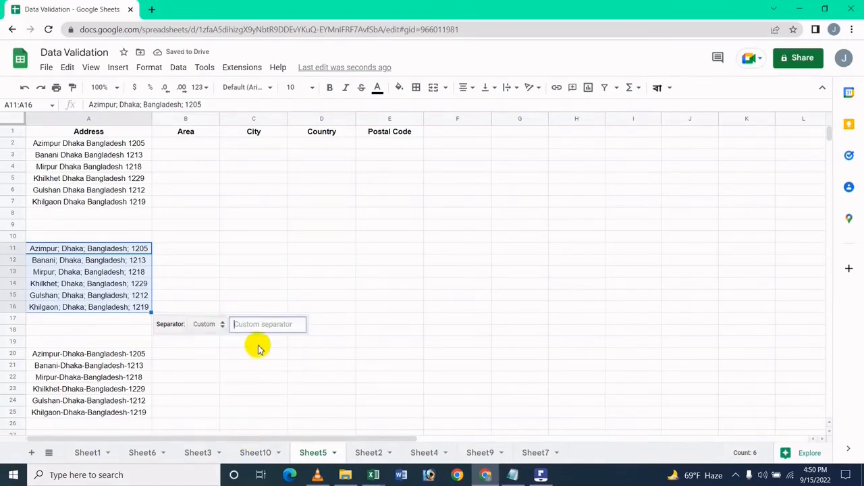
{"action": "type", "text": ";"}
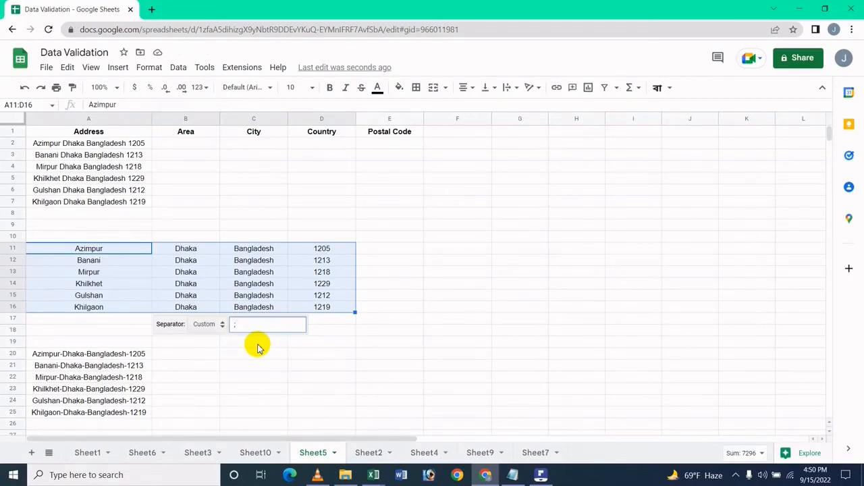
Try Period and the custom ";" separator on the A11:A16 split, and set the separator to Detect automatically.
{"action": "left_click", "coordinate": [219, 324]}
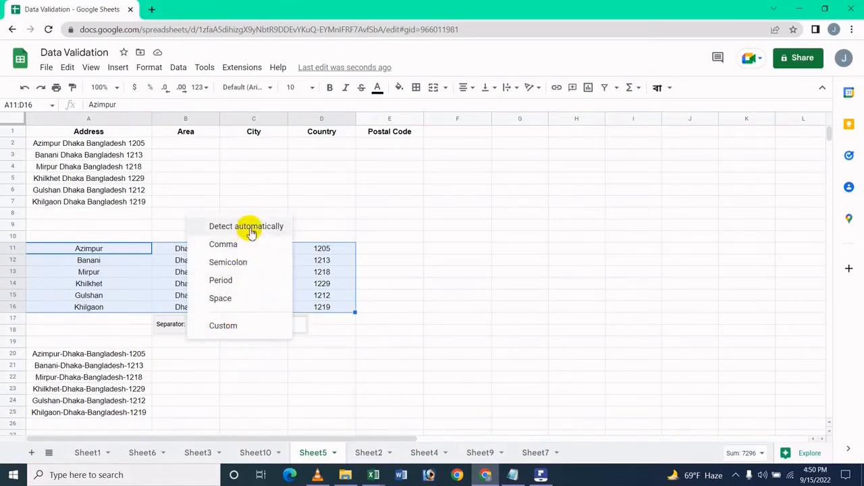
{"action": "left_click", "coordinate": [220, 278]}
{"action": "left_click", "coordinate": [204, 325]}
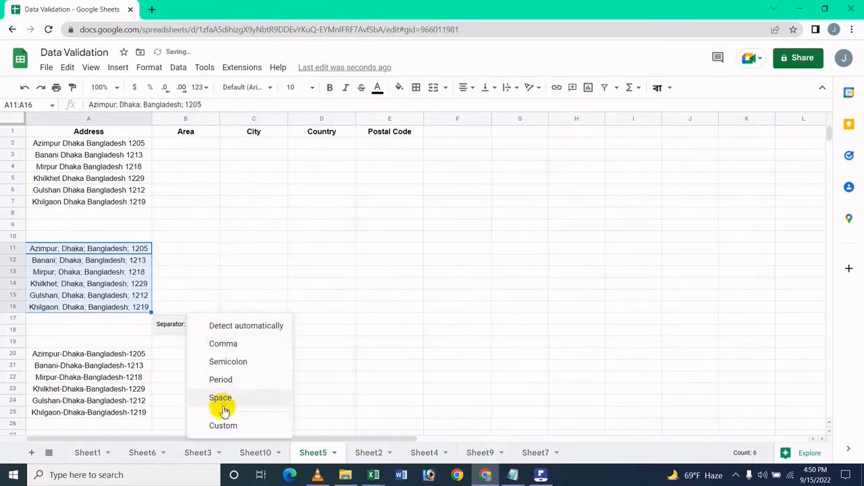
{"action": "left_click", "coordinate": [227, 425]}
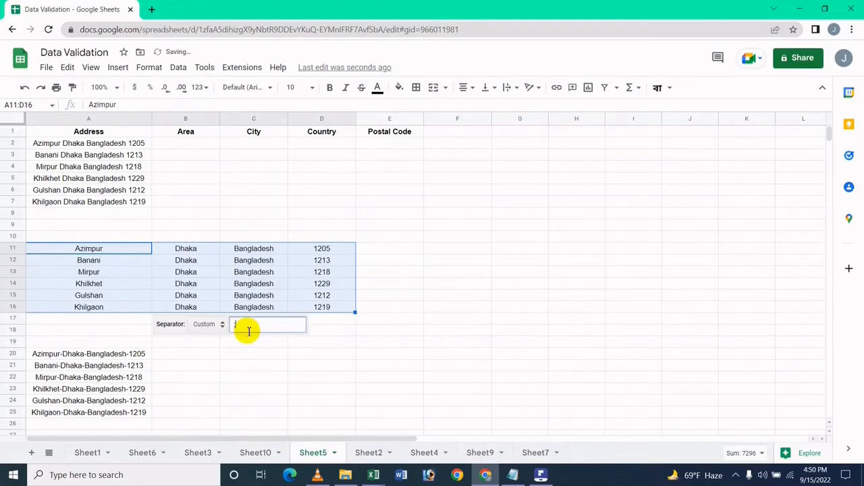
{"action": "left_click", "coordinate": [216, 324]}
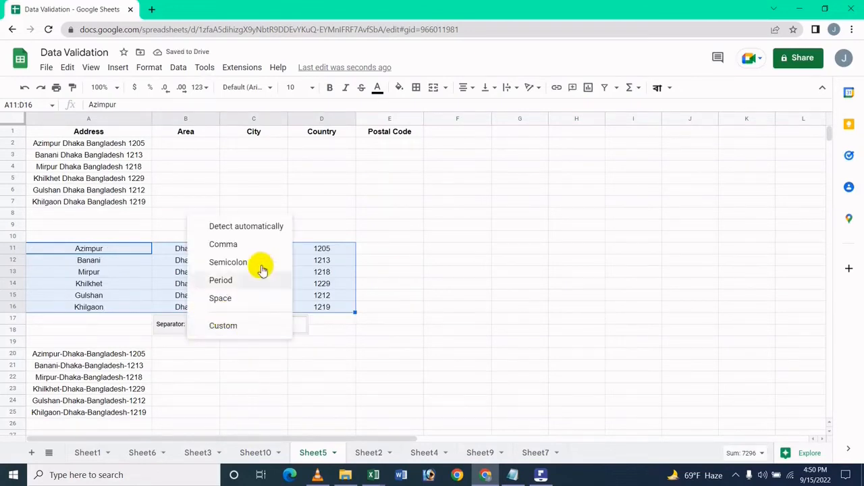
{"action": "left_click", "coordinate": [238, 226]}
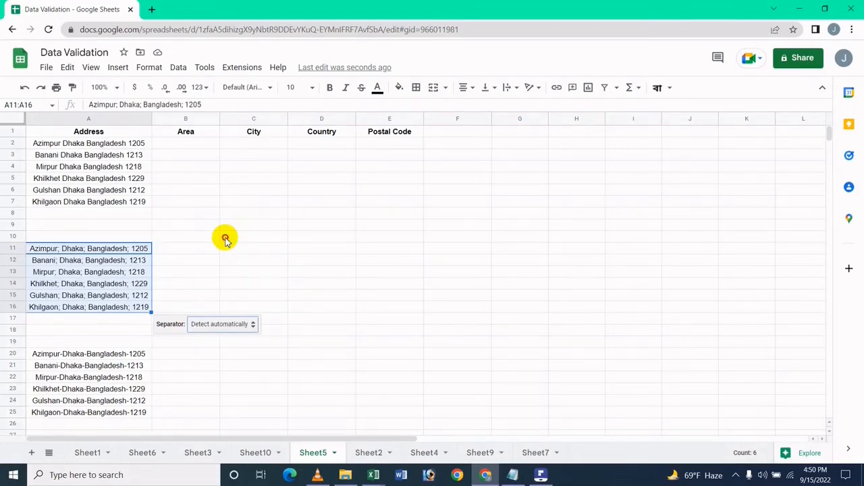
Enter =SPLIT(A20:A25,"-") in B20 to split the hyphen-separated addresses.
{"action": "left_click", "coordinate": [226, 237]}
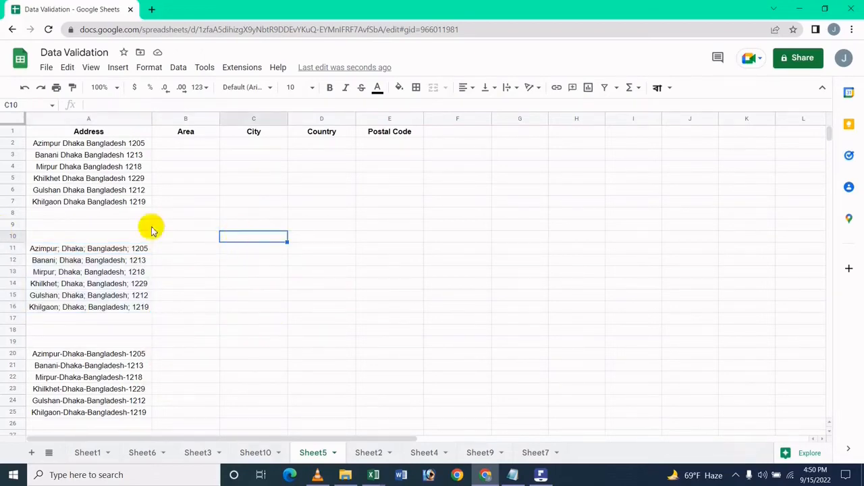
{"action": "scroll", "coordinate": [112, 316], "scroll_direction": "down", "scroll_amount": 3}
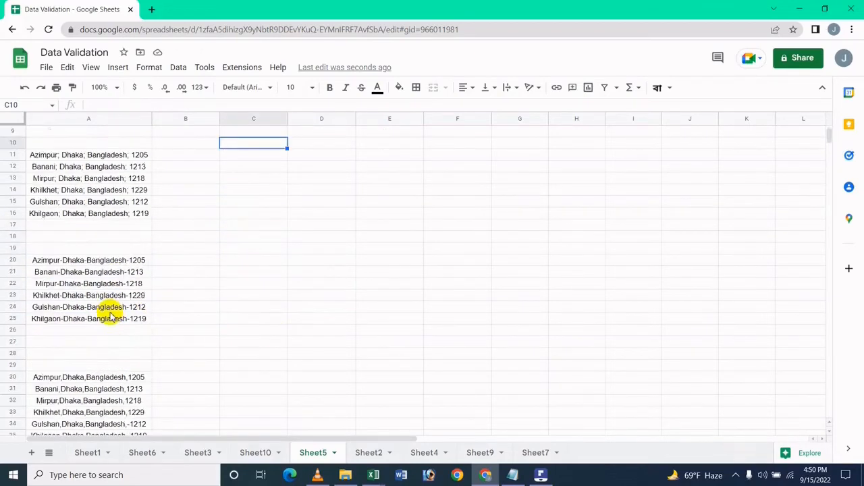
{"action": "left_click", "coordinate": [138, 305]}
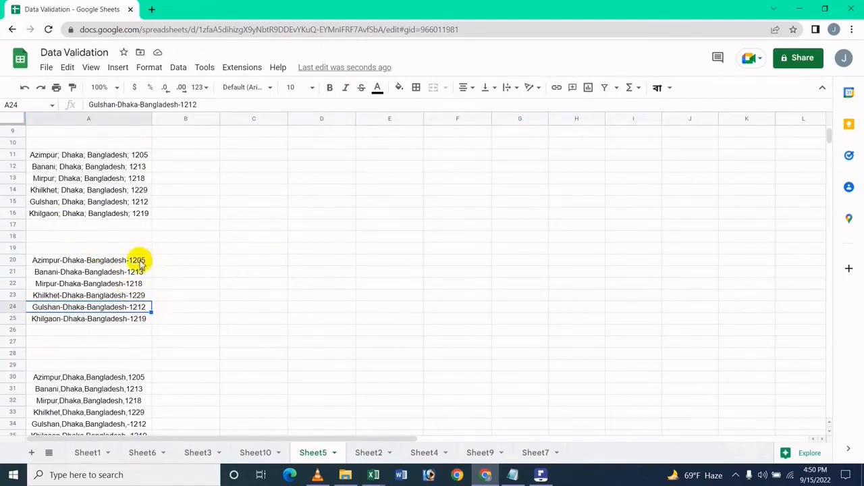
{"action": "left_click", "coordinate": [180, 250]}
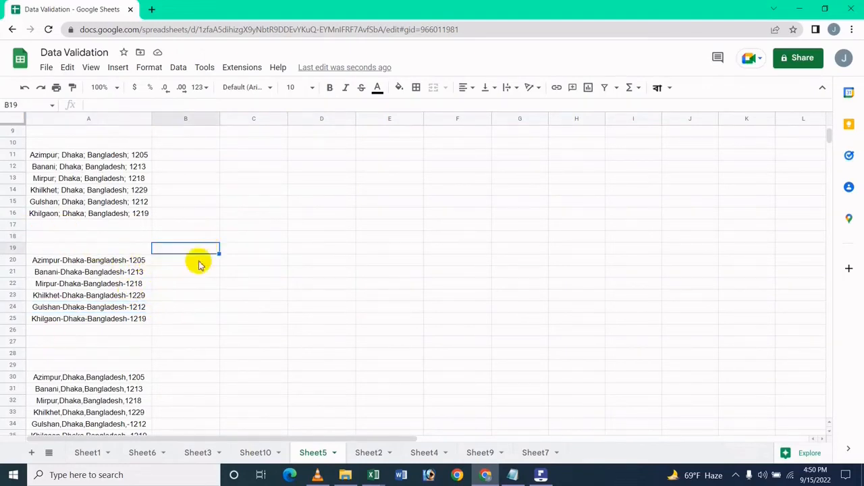
{"action": "left_click", "coordinate": [156, 262]}
{"action": "type", "text": "="}
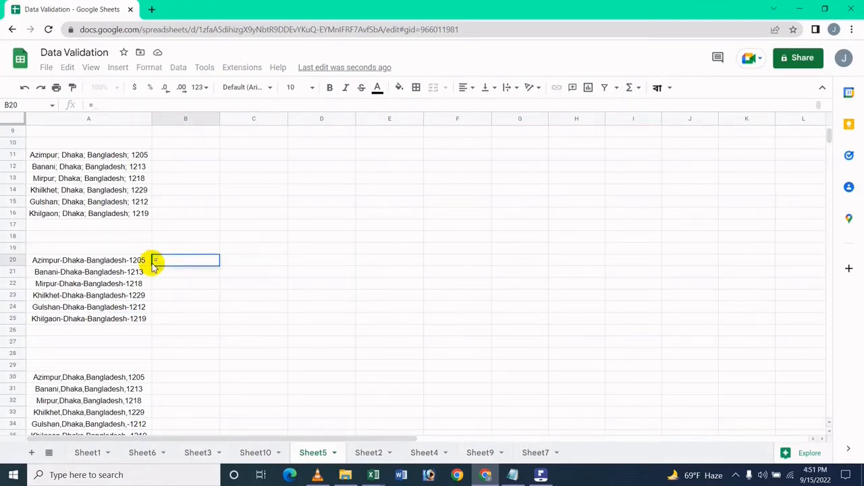
{"action": "type", "text": "spli"}
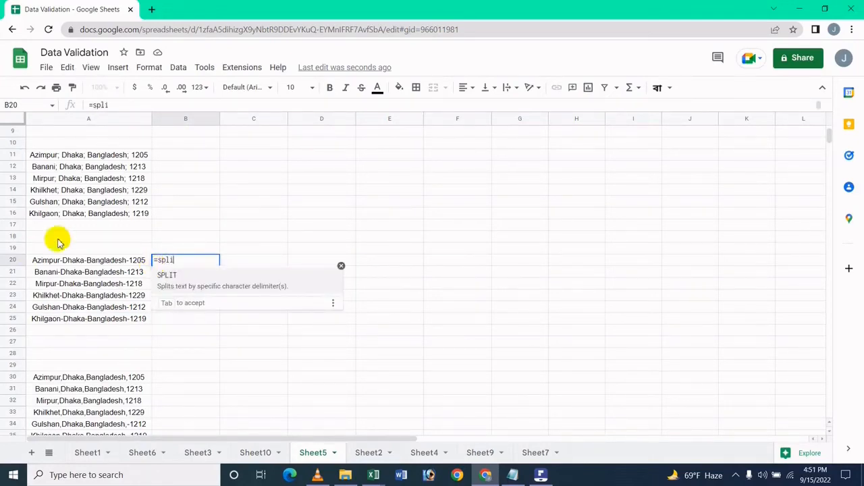
{"action": "left_click", "coordinate": [169, 283]}
{"action": "left_click_drag", "start_coordinate": [34, 259], "coordinate": [54, 324]}
{"action": "type", "text": ",\"\""}
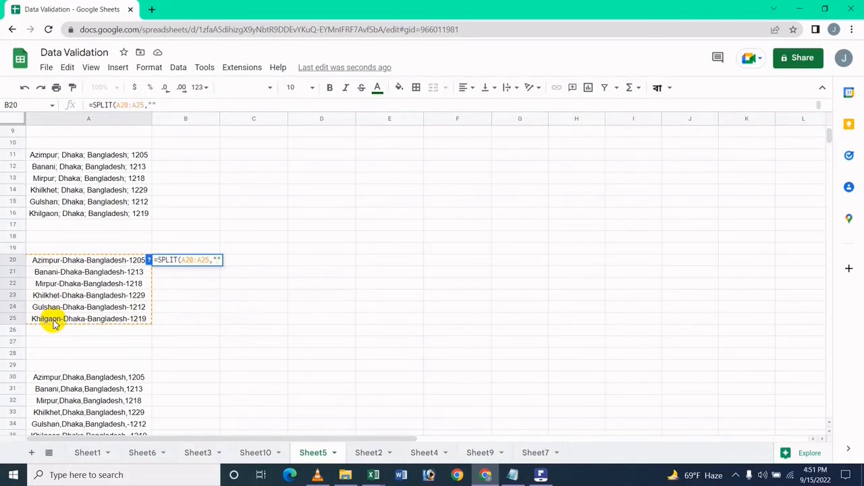
{"action": "type", "text": "-"}
{"action": "type", "text": ")"}
{"action": "key", "text": "Return"}
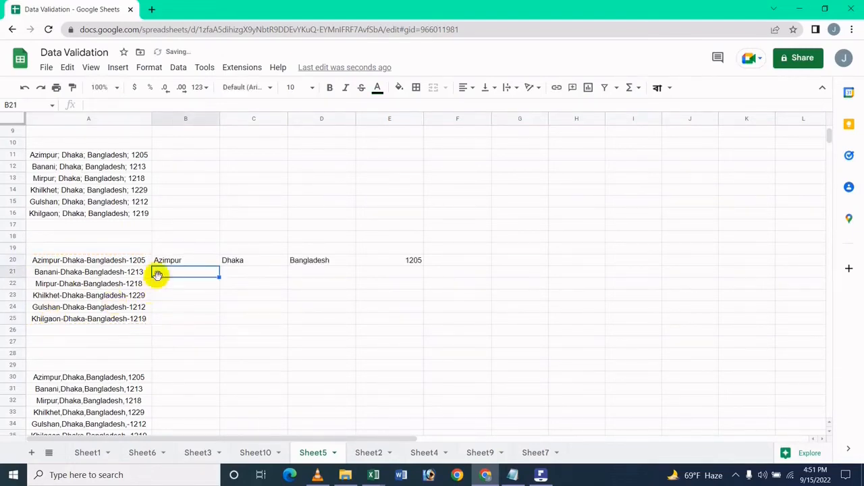
Copy the SPLIT formula from B20 down to B25 and check the formulas in the filled cells.
{"action": "left_click", "coordinate": [191, 254]}
{"action": "left_click_drag", "start_coordinate": [219, 266], "coordinate": [190, 325]}
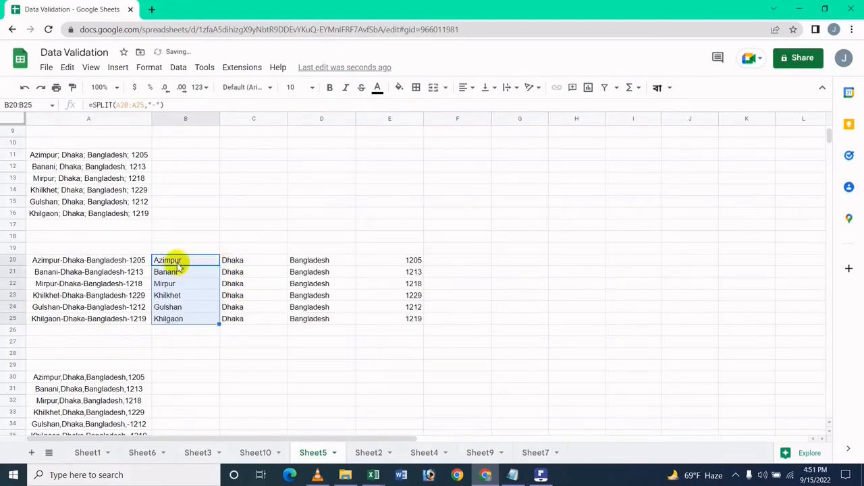
{"action": "left_click", "coordinate": [140, 271]}
{"action": "left_click", "coordinate": [170, 306]}
{"action": "left_click", "coordinate": [170, 272]}
{"action": "left_click", "coordinate": [170, 297]}
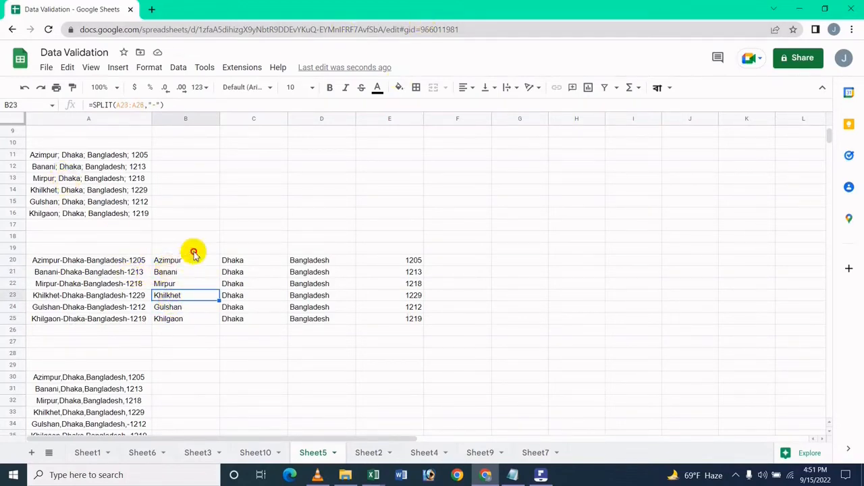
Clear the split results next to the hyphen-separated addresses by deleting the contents of B19:G25.
{"action": "left_click_drag", "start_coordinate": [194, 255], "coordinate": [202, 247]}
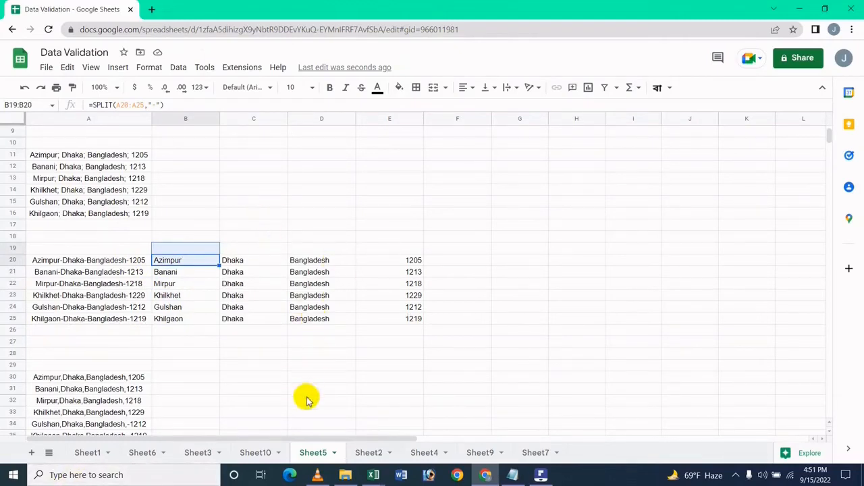
{"action": "left_click_drag", "start_coordinate": [307, 392], "coordinate": [423, 277]}
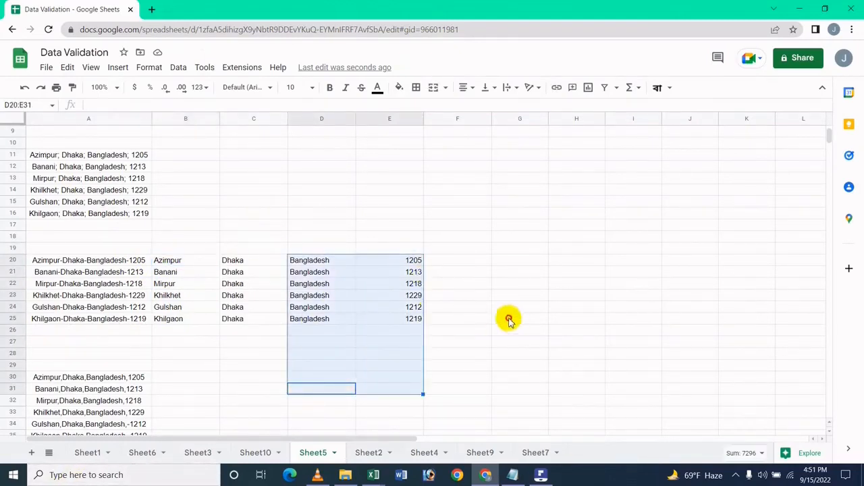
{"action": "left_click_drag", "start_coordinate": [509, 318], "coordinate": [198, 255]}
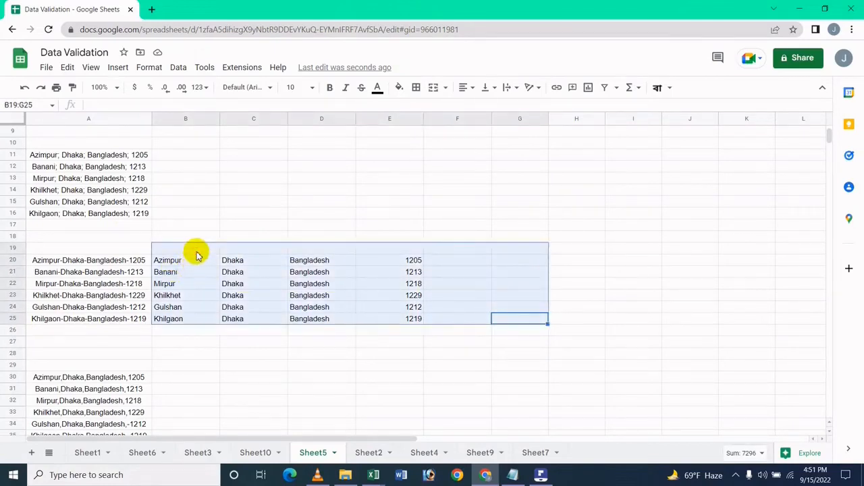
{"action": "key", "text": "Delete"}
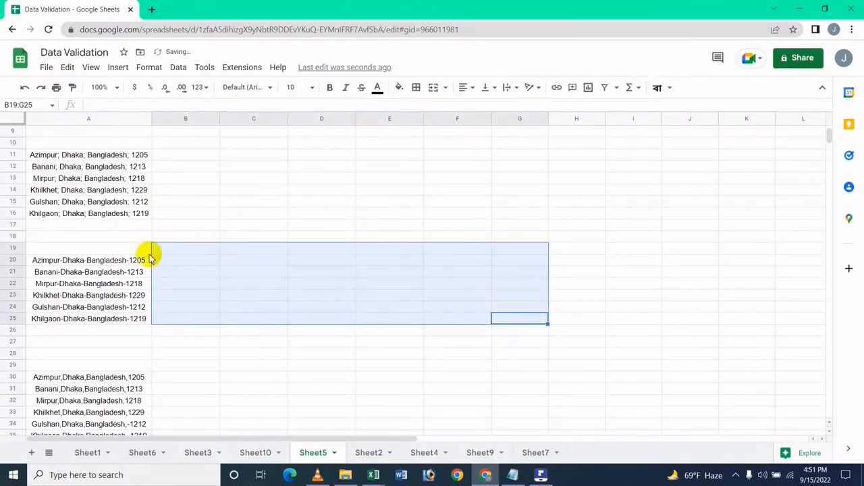
Split the addresses in A20:A25 with Split text to columns, using a Custom separator of "-".
{"action": "left_click", "coordinate": [142, 262]}
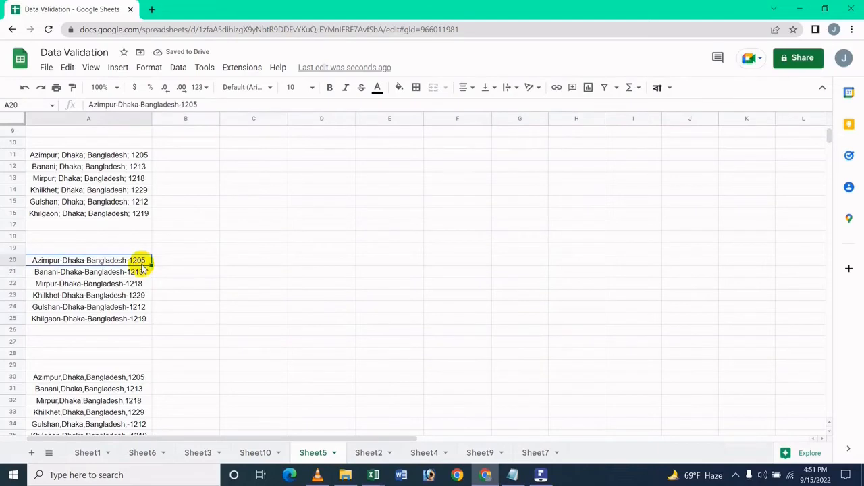
{"action": "left_click_drag", "start_coordinate": [143, 267], "coordinate": [130, 318]}
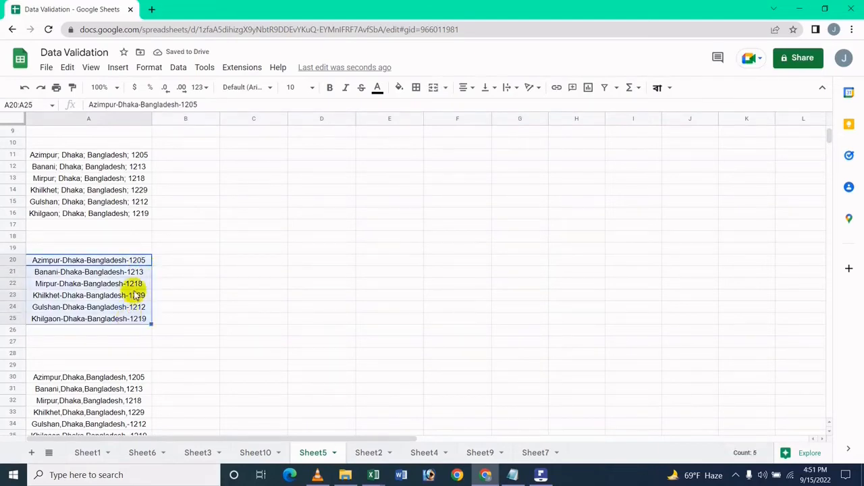
{"action": "left_click", "coordinate": [178, 68]}
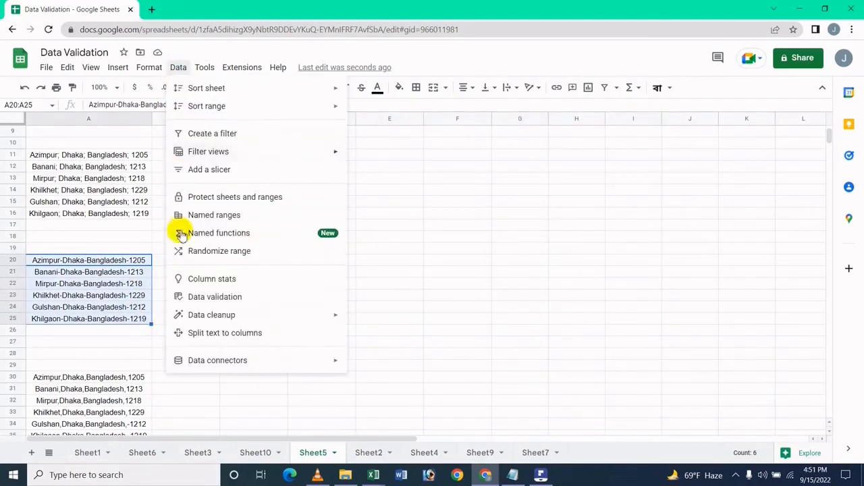
{"action": "left_click", "coordinate": [222, 333]}
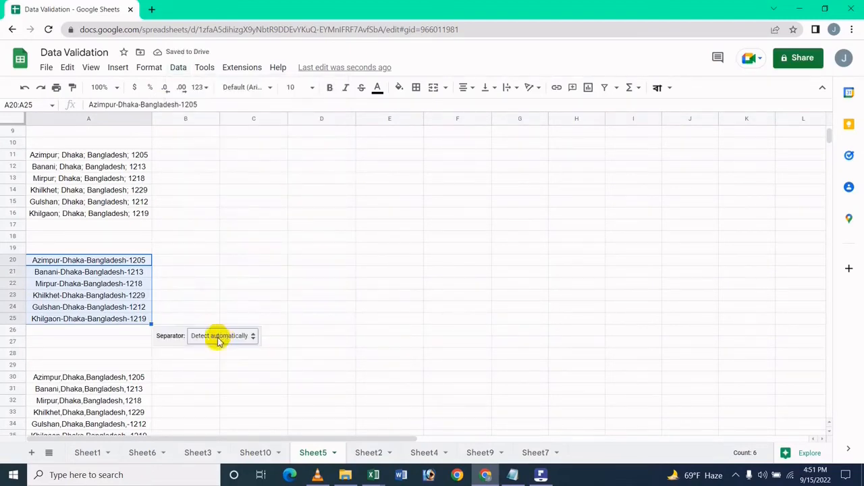
{"action": "left_click", "coordinate": [219, 336]}
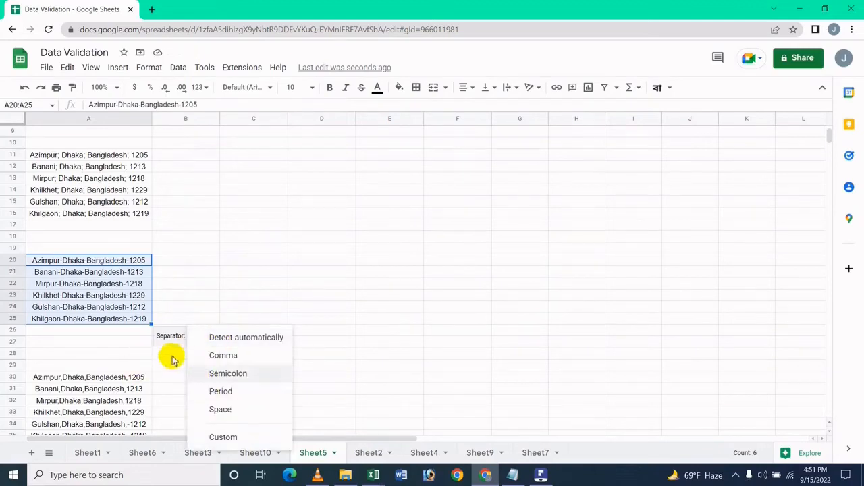
{"action": "left_click", "coordinate": [227, 439]}
{"action": "type", "text": "-"}
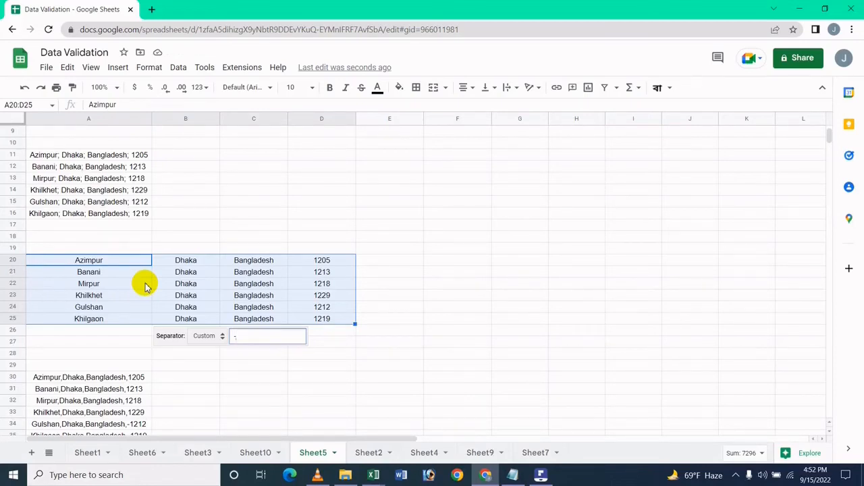
Remove the custom "-" separator from the A20:A25 split and set the separator to Detect automatically.
{"action": "key", "text": "BackSpace"}
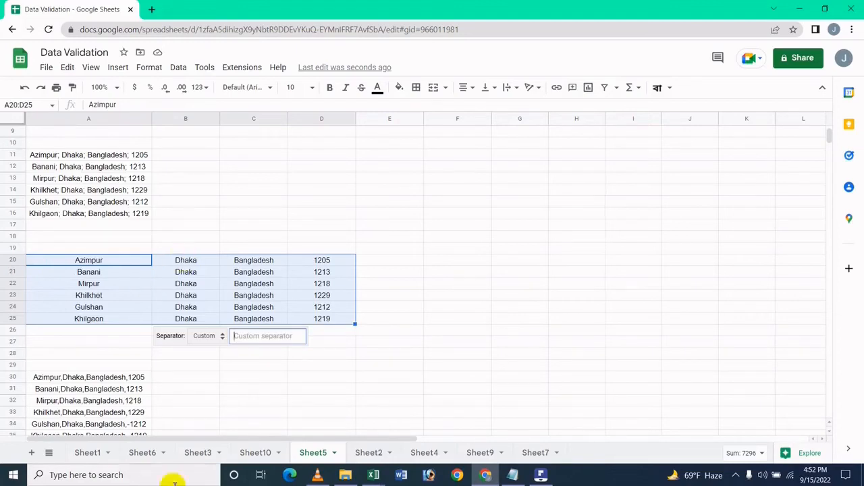
{"action": "left_click", "coordinate": [216, 336]}
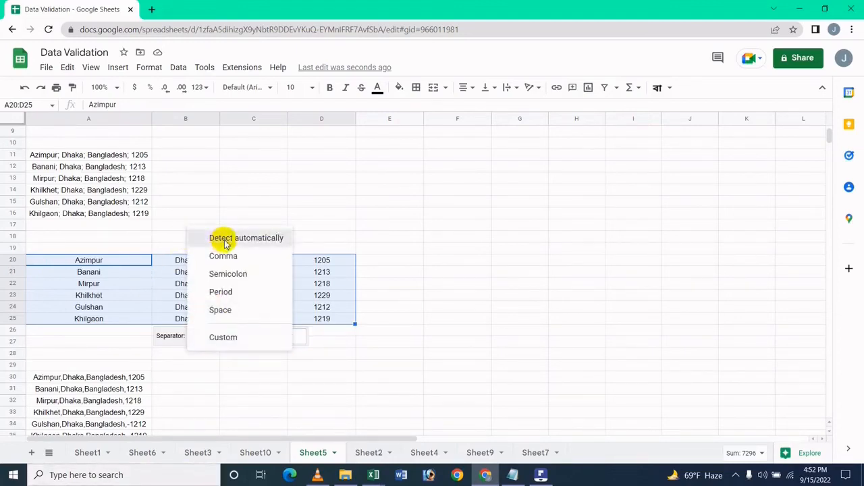
{"action": "left_click", "coordinate": [225, 237]}
{"action": "left_click", "coordinate": [227, 238]}
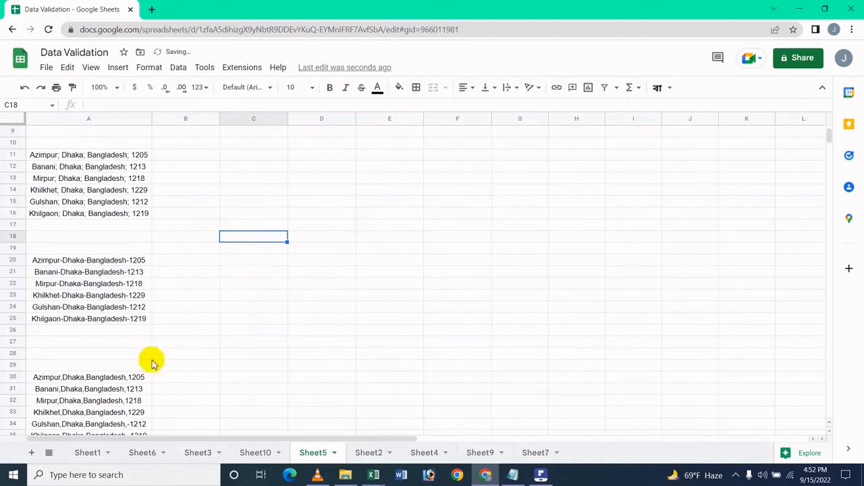
Enter =SPLIT(A30:A35,",") in B30 to split the comma-separated addresses, and select that cell.
{"action": "scroll", "coordinate": [177, 349], "scroll_direction": "down", "scroll_amount": 5}
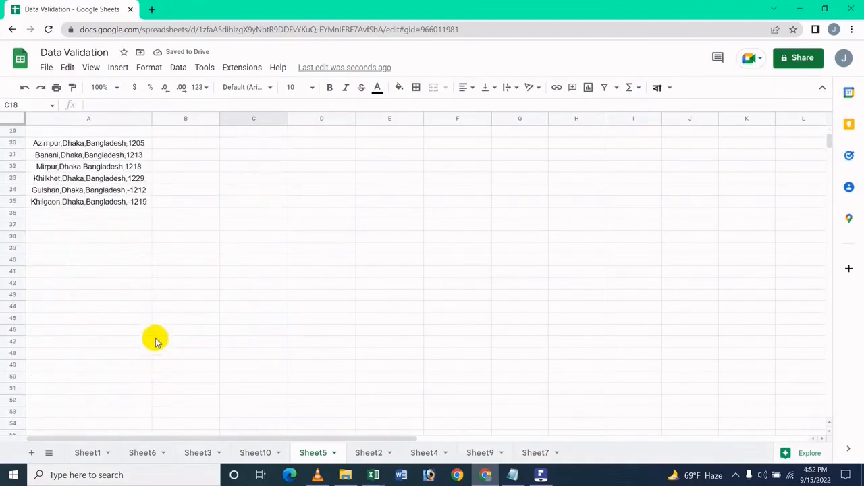
{"action": "scroll", "coordinate": [155, 339], "scroll_direction": "up", "scroll_amount": 2}
{"action": "scroll", "coordinate": [154, 339], "scroll_direction": "up", "scroll_amount": 4}
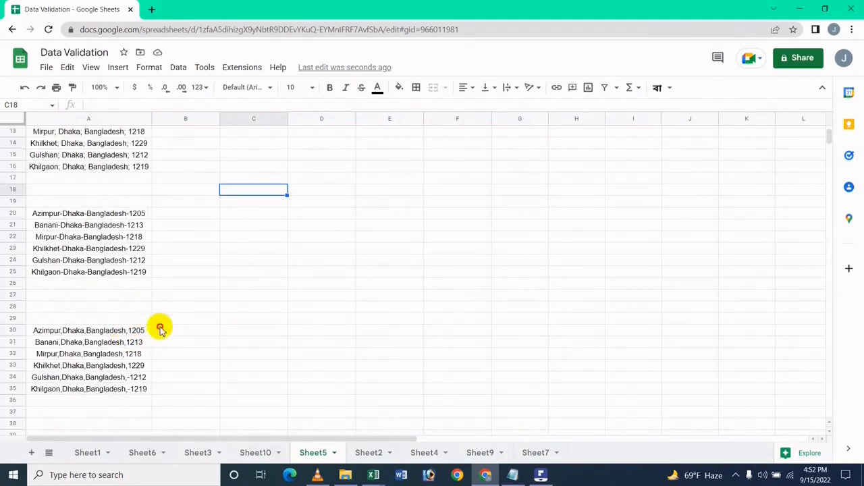
{"action": "left_click", "coordinate": [161, 331]}
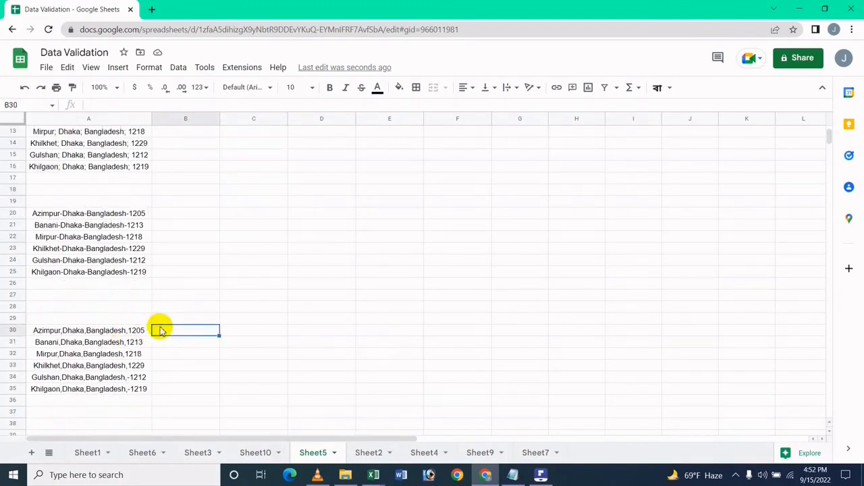
{"action": "type", "text": "="}
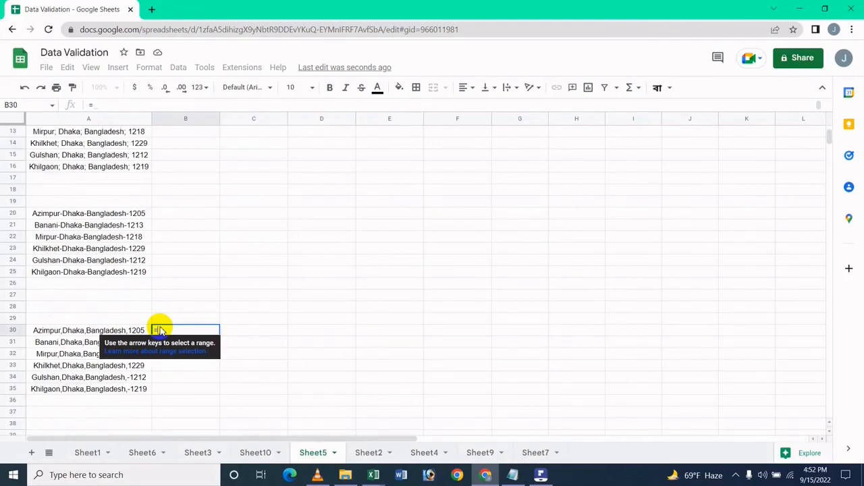
{"action": "type", "text": "sp0lo"}
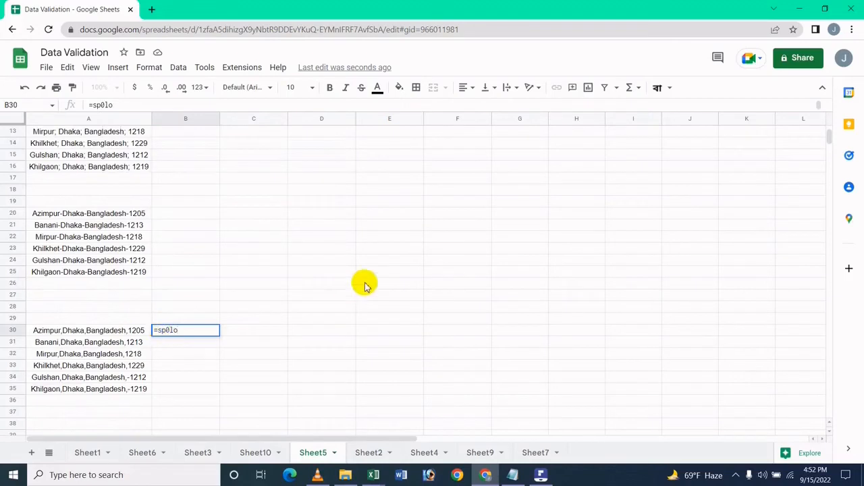
{"action": "key", "text": "Left"}
{"action": "key", "text": "BackSpace"}
{"action": "key", "text": "BackSpace"}
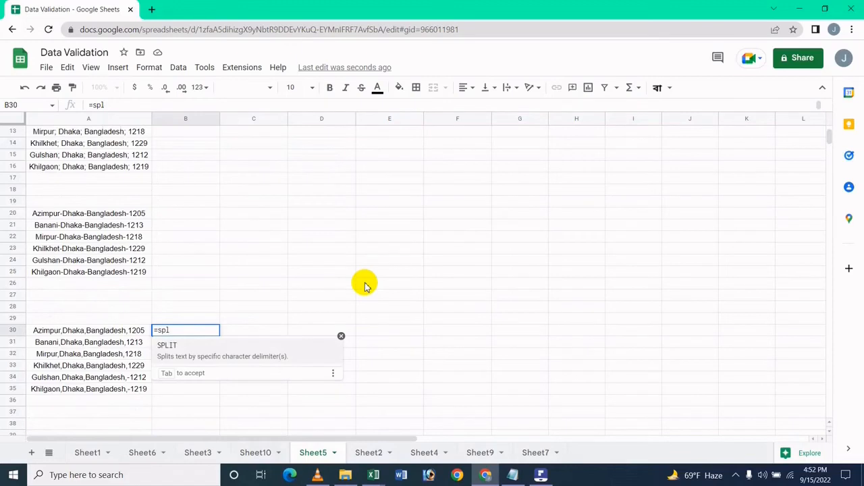
{"action": "left_click", "coordinate": [227, 351]}
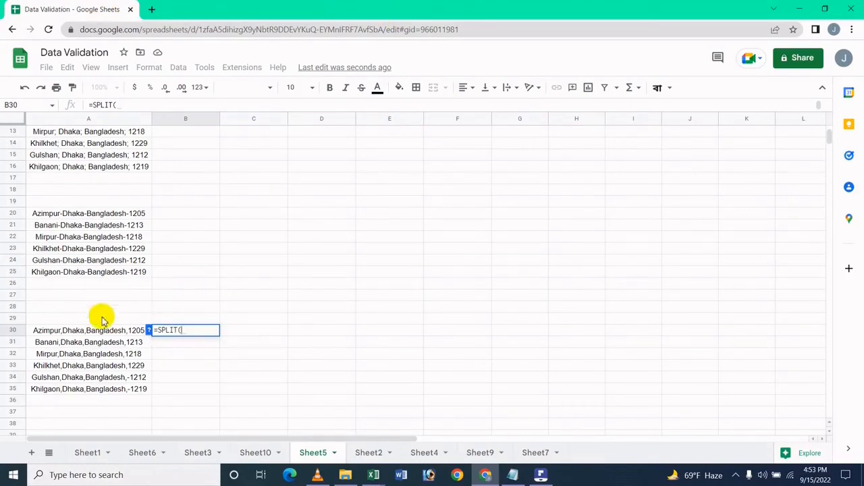
{"action": "left_click_drag", "start_coordinate": [103, 330], "coordinate": [122, 397]}
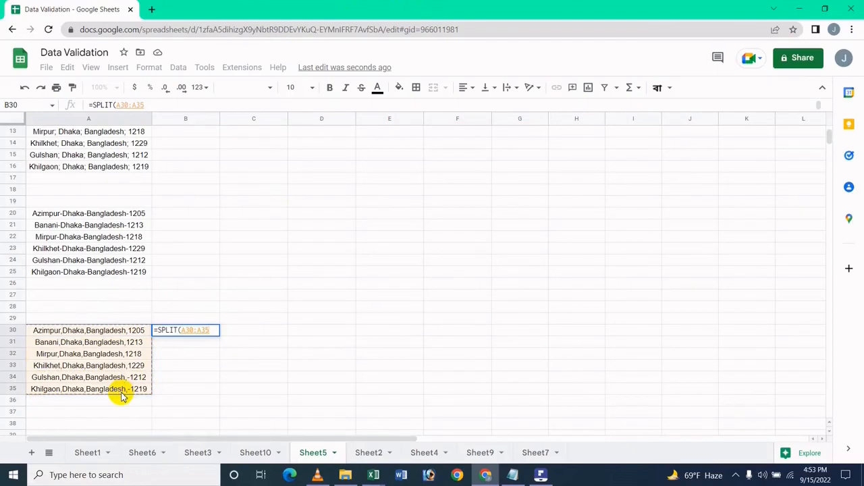
{"action": "type", "text": ","}
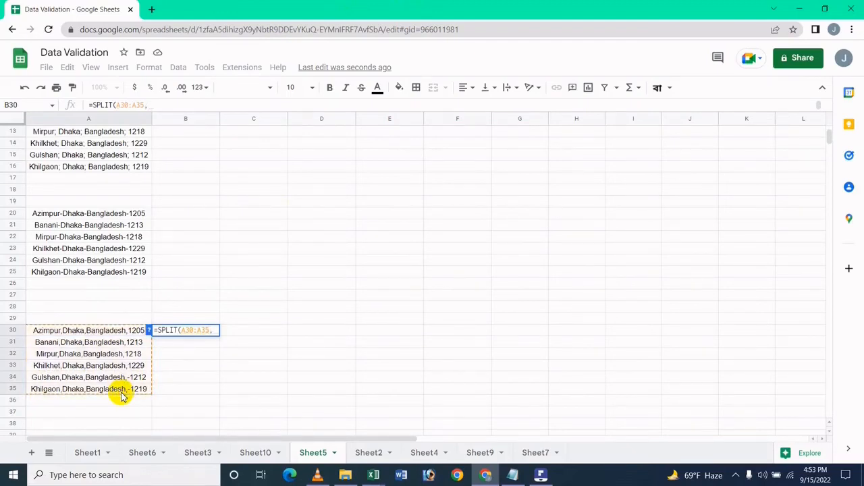
{"action": "type", "text": "\"\""}
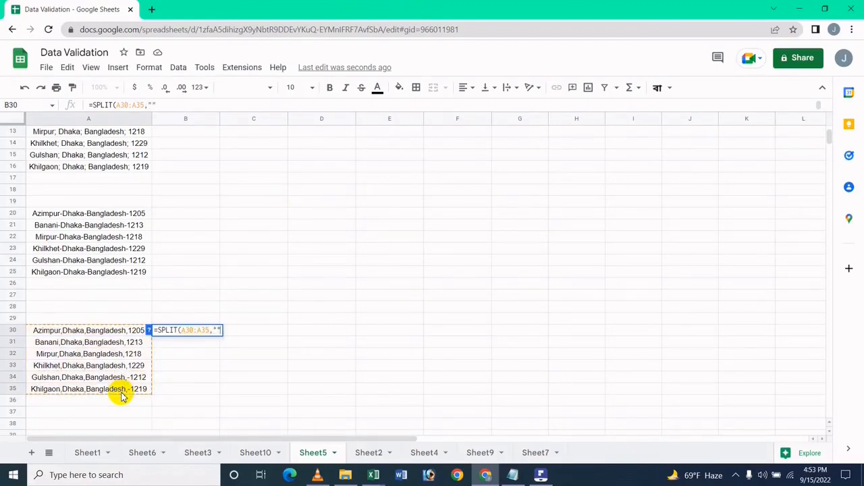
{"action": "type", "text": ",\")"}
{"action": "key", "text": "Return"}
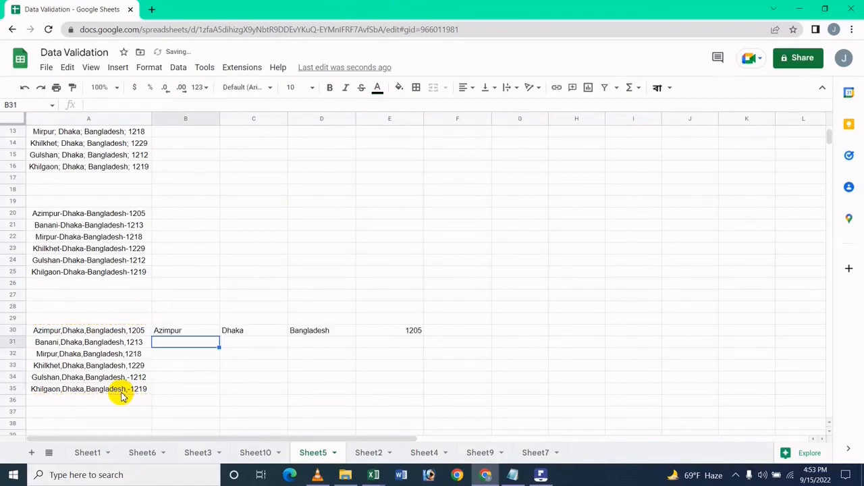
{"action": "left_click", "coordinate": [180, 331]}
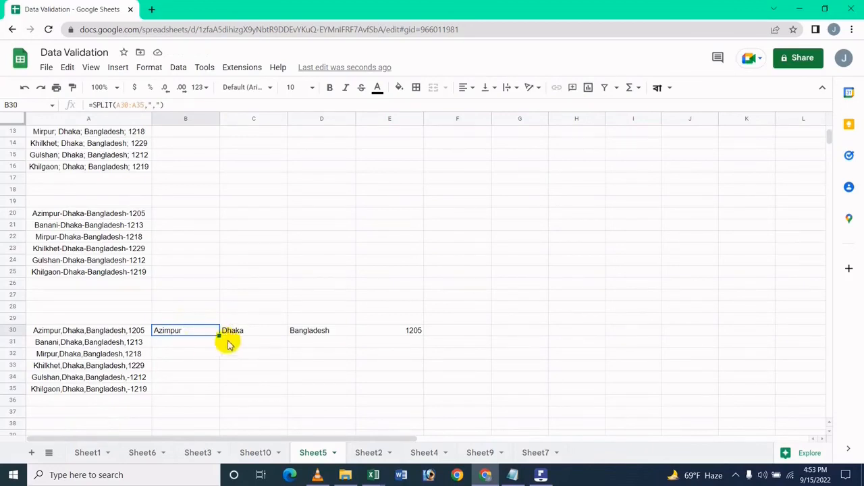
Fill the comma SPLIT formula from B30 down through B35 to split the remaining addresses.
{"action": "left_click_drag", "start_coordinate": [213, 350], "coordinate": [170, 375]}
{"action": "left_click", "coordinate": [174, 365]}
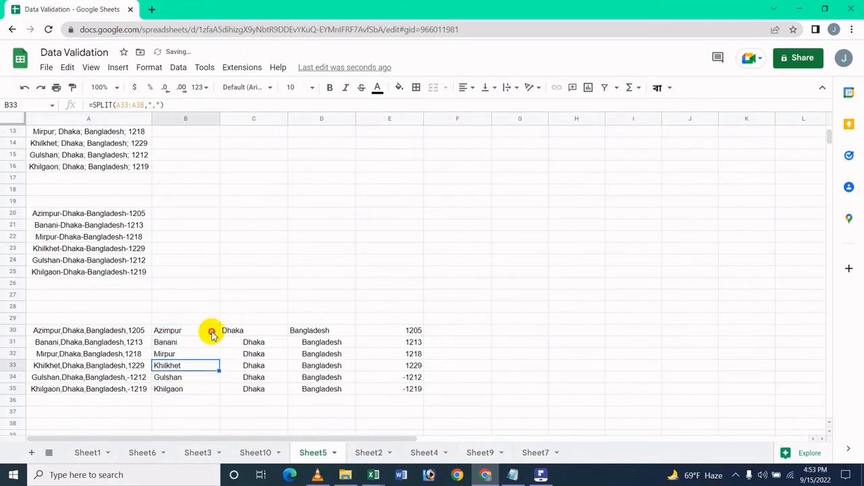
{"action": "left_click", "coordinate": [212, 331]}
{"action": "left_click", "coordinate": [297, 378]}
{"action": "left_click", "coordinate": [408, 341]}
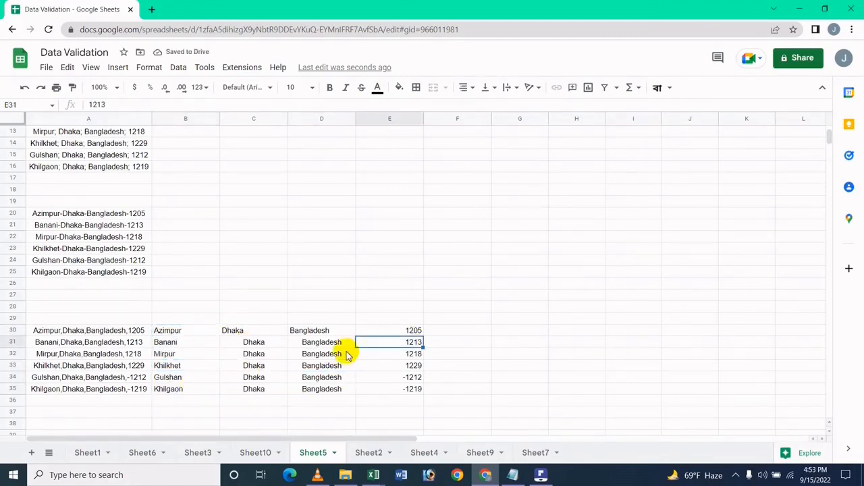
{"action": "left_click", "coordinate": [348, 352]}
Clear the split results next to the comma-separated addresses by deleting the contents of B28:E38.
{"action": "scroll", "coordinate": [353, 352], "scroll_direction": "down", "scroll_amount": 2}
{"action": "scroll", "coordinate": [353, 350], "scroll_direction": "up", "scroll_amount": 2}
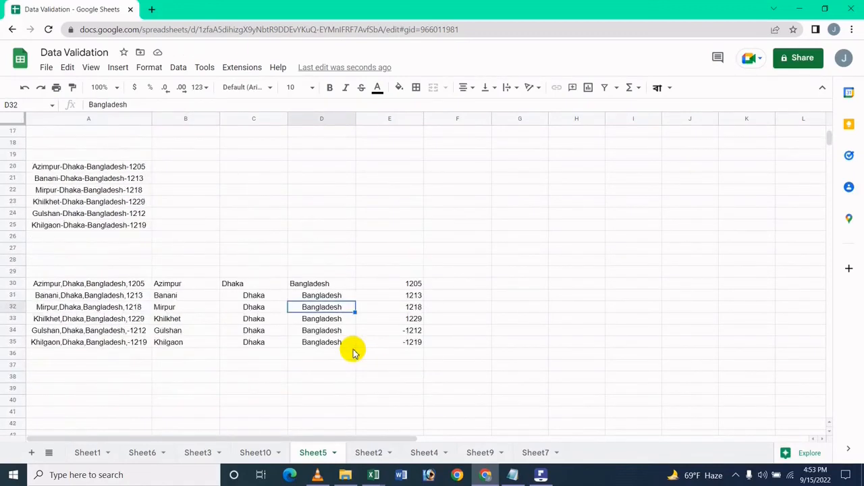
{"action": "scroll", "coordinate": [354, 351], "scroll_direction": "down", "scroll_amount": 2}
{"action": "left_click_drag", "start_coordinate": [362, 375], "coordinate": [352, 353]}
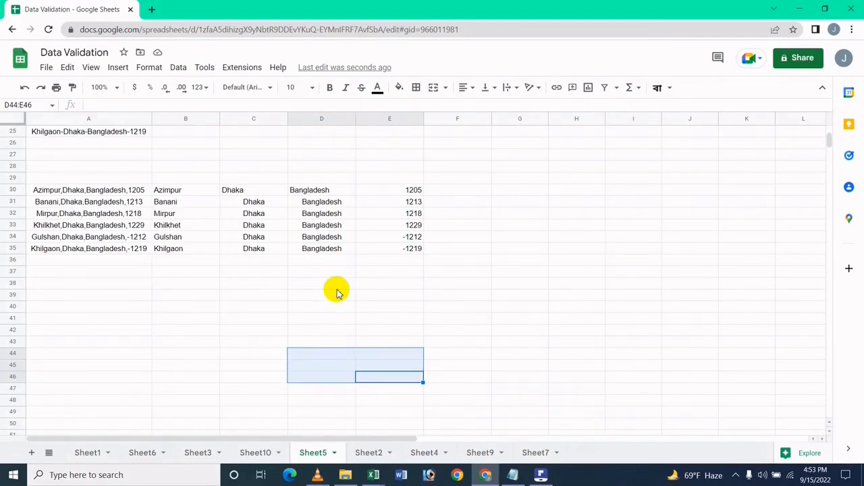
{"action": "left_click_drag", "start_coordinate": [376, 283], "coordinate": [191, 172]}
{"action": "key", "text": "Delete"}
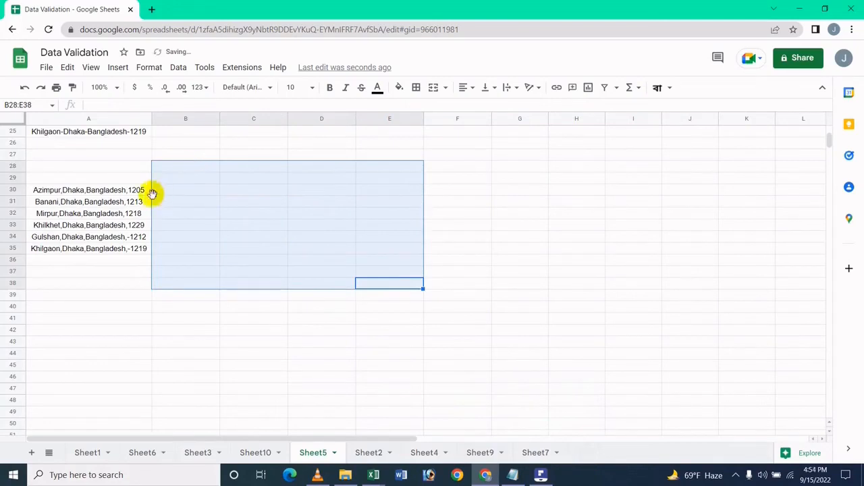
Split the addresses in A30:A35 with Split text to columns, using Comma as the separator.
{"action": "left_click_drag", "start_coordinate": [135, 189], "coordinate": [130, 247]}
{"action": "left_click", "coordinate": [178, 67]}
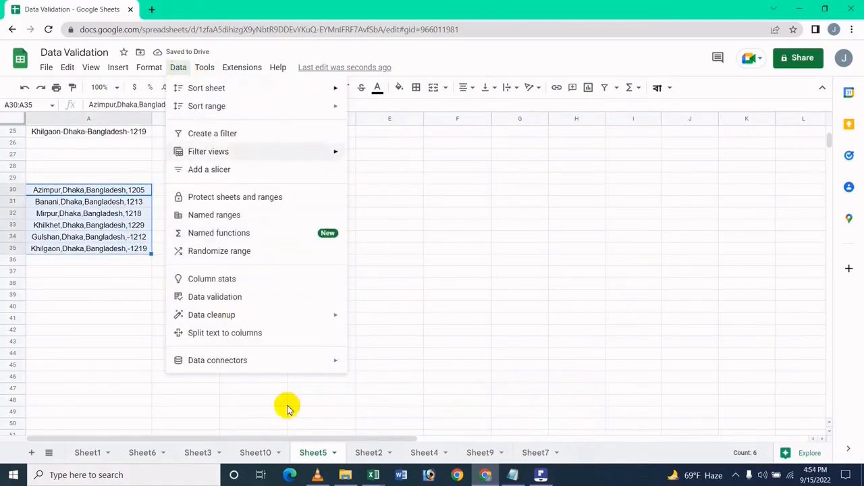
{"action": "left_click", "coordinate": [258, 331]}
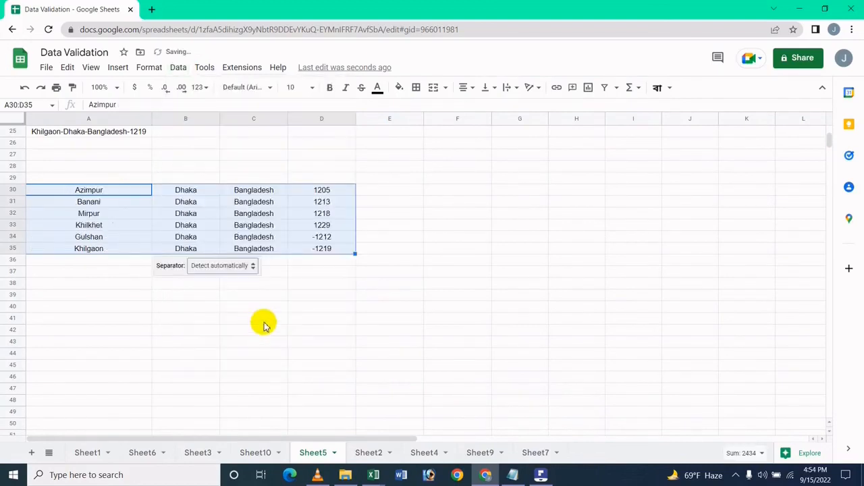
{"action": "left_click", "coordinate": [239, 265]}
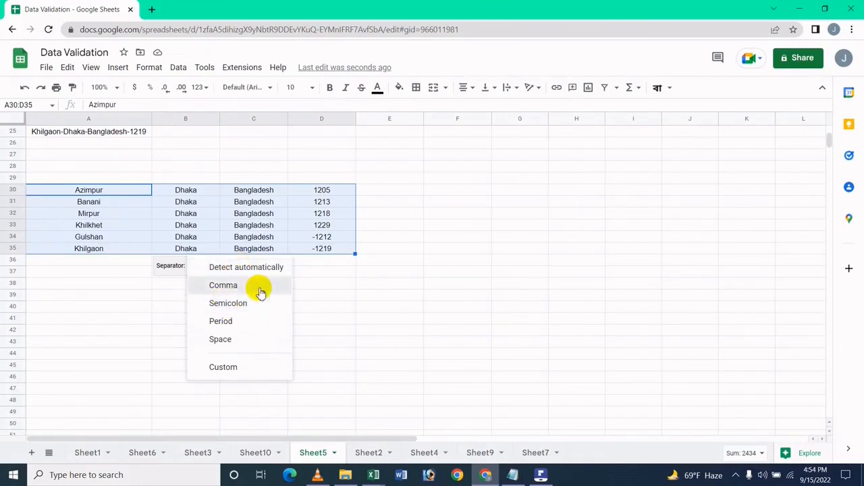
{"action": "left_click", "coordinate": [258, 289]}
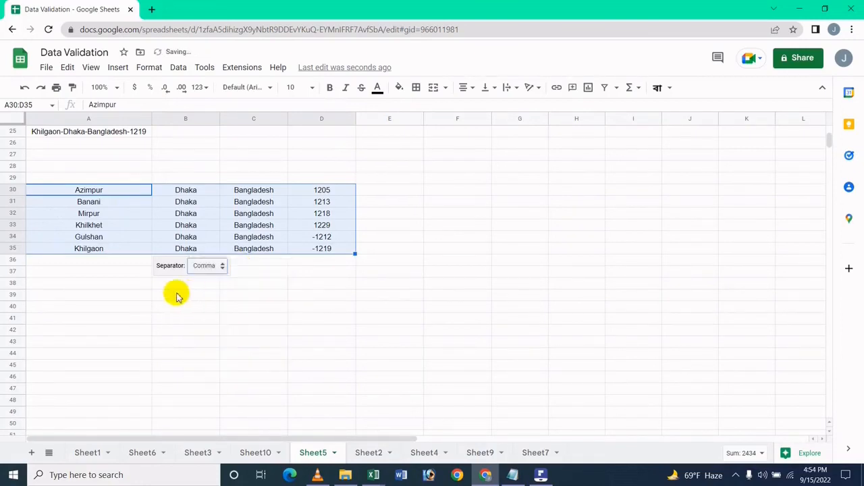
Switch the separator of the A30:A35 split to Custom, and set it back to Detect automatically.
{"action": "left_click", "coordinate": [207, 265]}
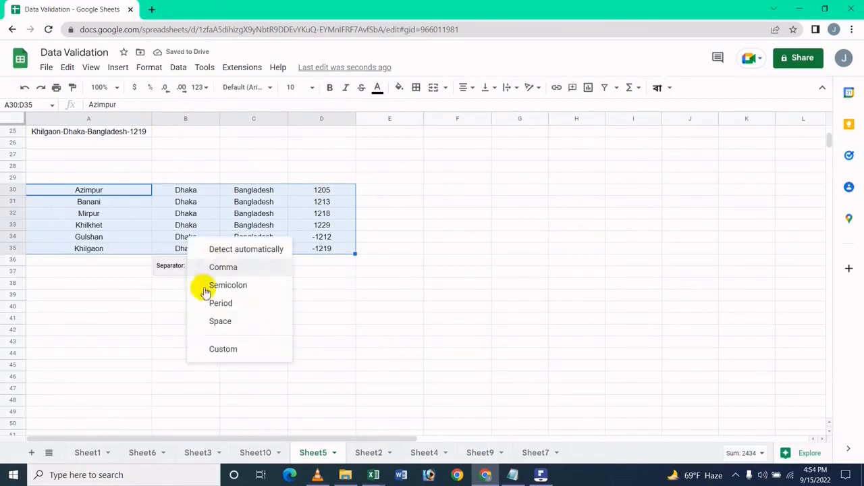
{"action": "left_click", "coordinate": [226, 349]}
{"action": "left_click", "coordinate": [206, 267]}
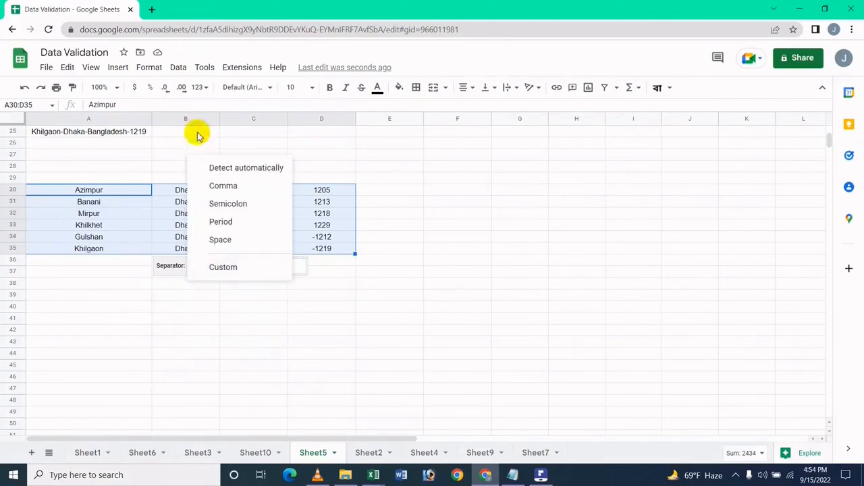
{"action": "left_click", "coordinate": [272, 170]}
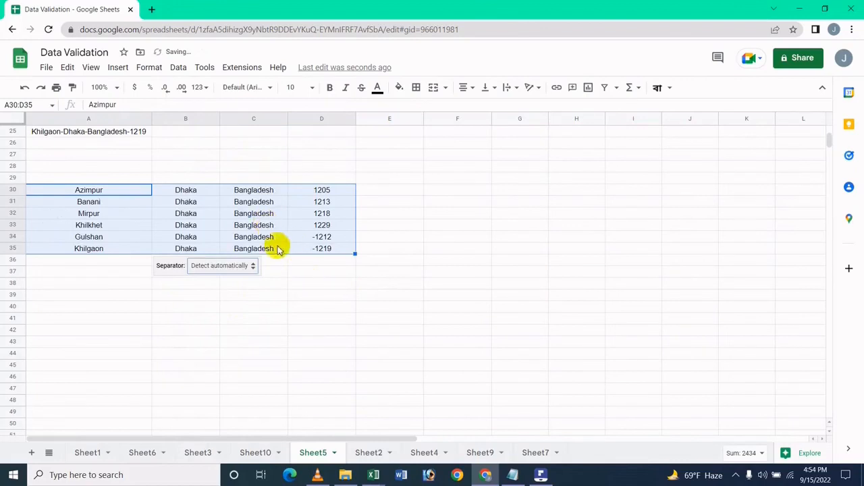
{"action": "left_click", "coordinate": [195, 266]}
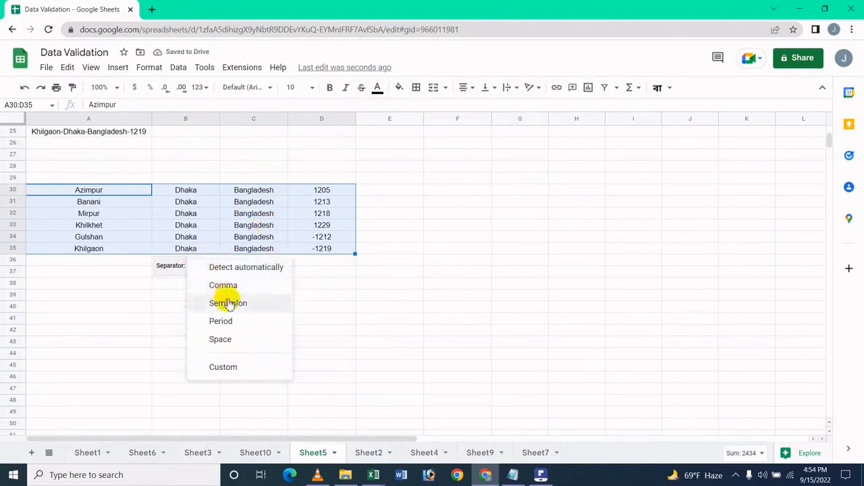
{"action": "left_click", "coordinate": [242, 268]}
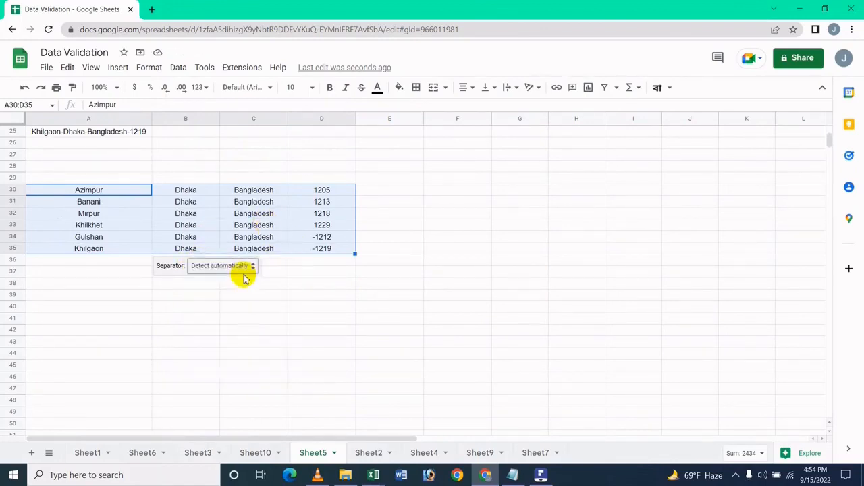
Dismiss the separator options and switch to the "How To Use (3 Ways) Split Text To Columns On Google Sheets - Bangla" PDF in Wondershare PDFelement.
{"action": "left_click", "coordinate": [244, 269]}
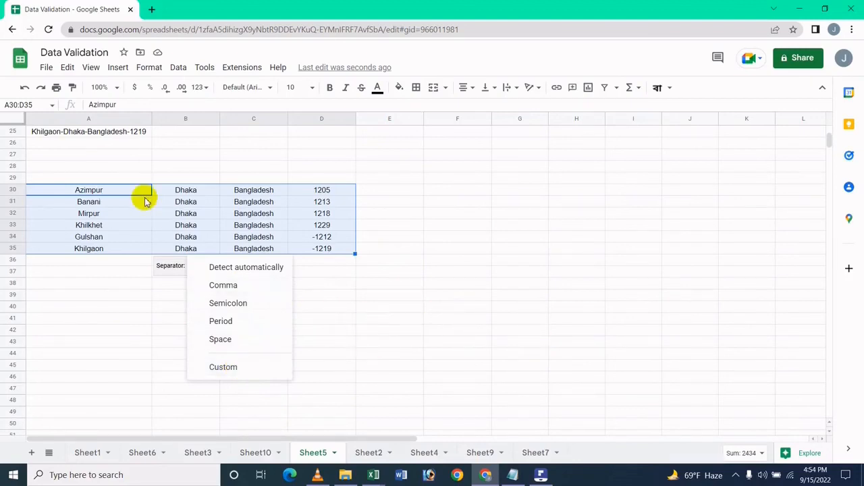
{"action": "left_click", "coordinate": [376, 388]}
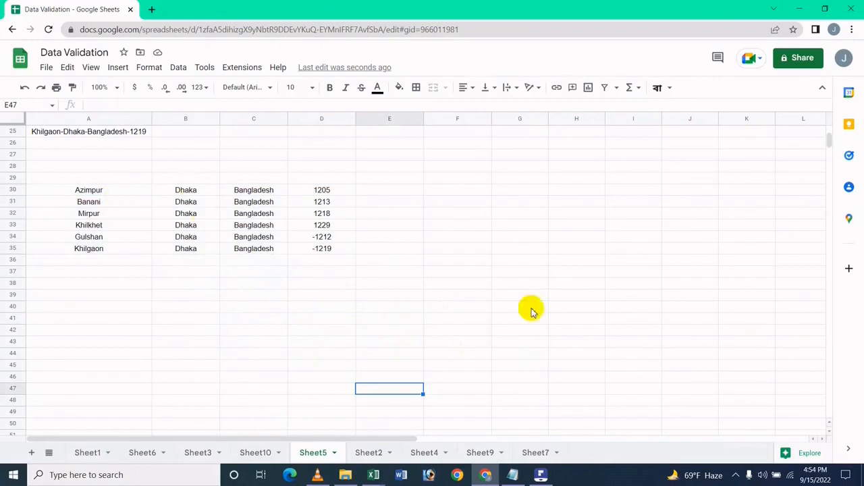
{"action": "left_click", "coordinate": [542, 474]}
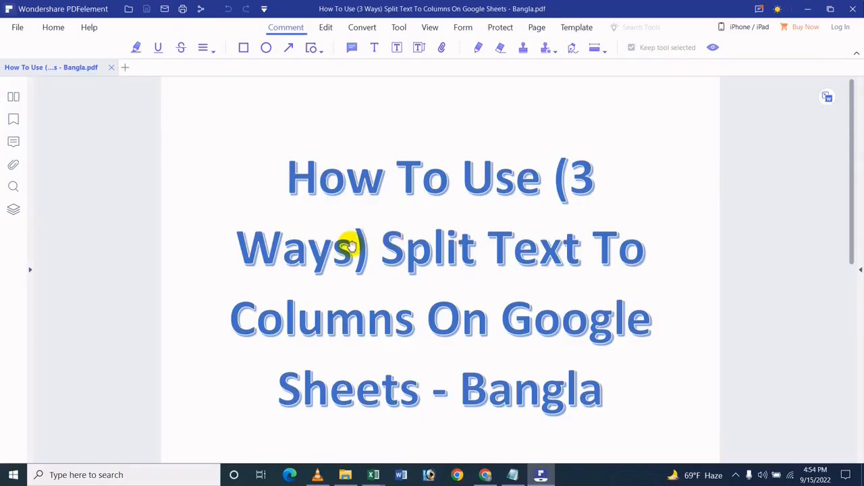